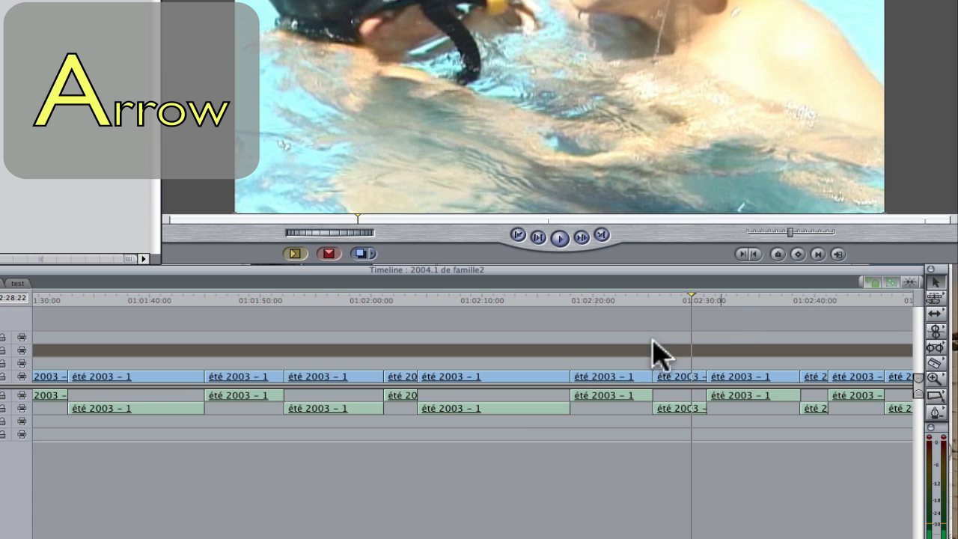
Select individual clips on track V1 with the Selection tool and clear the selection.
{"action": "left_click", "coordinate": [476, 378]}
{"action": "left_click", "coordinate": [227, 378]}
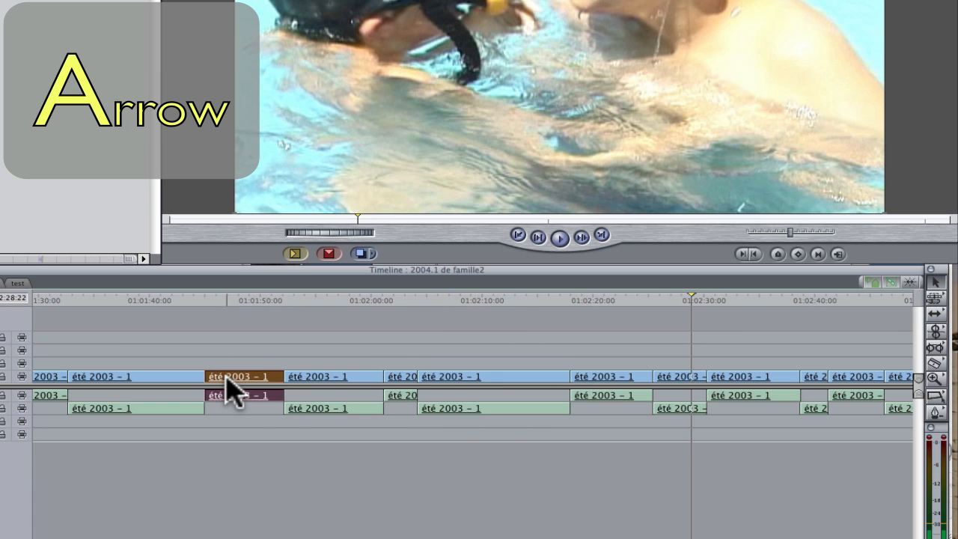
{"action": "left_click", "coordinate": [313, 340]}
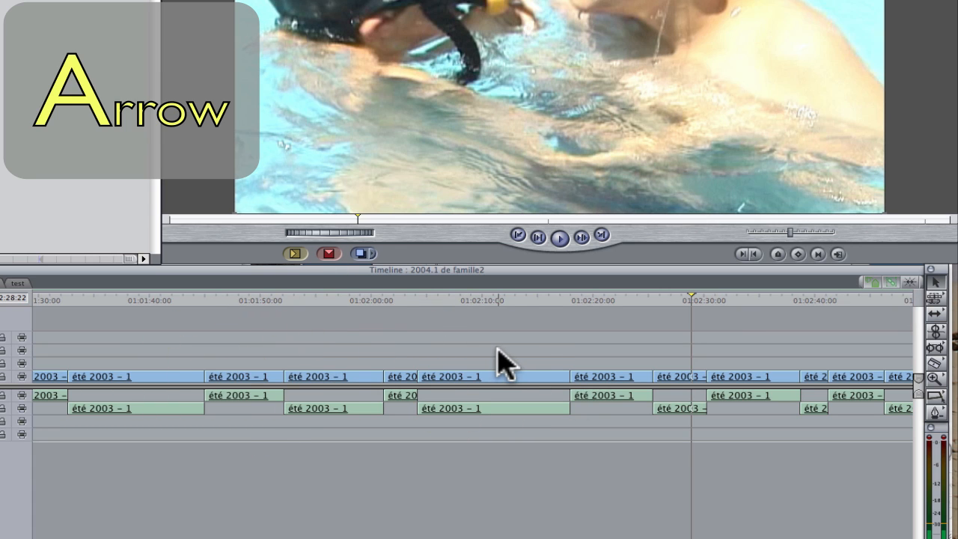
Try to cut the long V1 clip around 01:02:10:00 with the Blade tool.
{"action": "key", "text": "b"}
{"action": "left_click", "coordinate": [506, 408]}
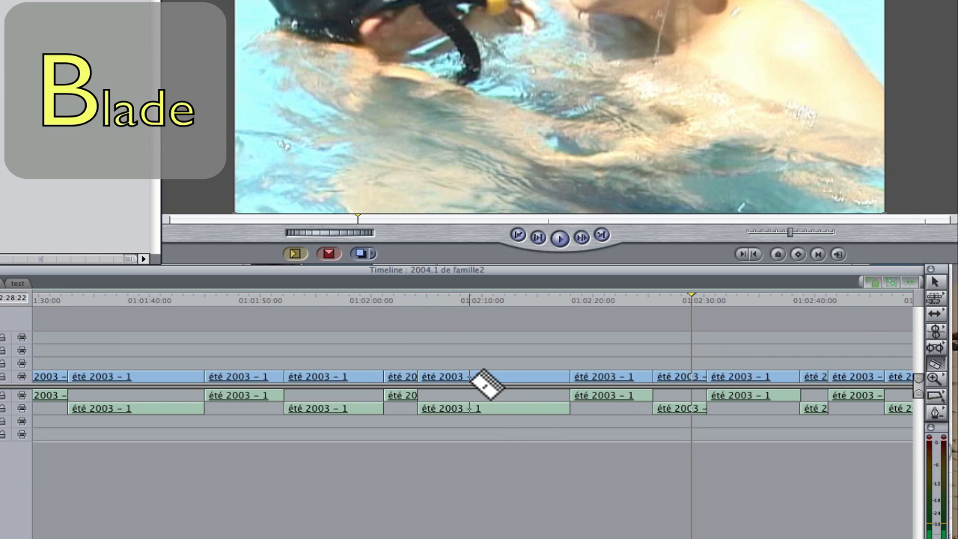
{"action": "left_click", "coordinate": [515, 380]}
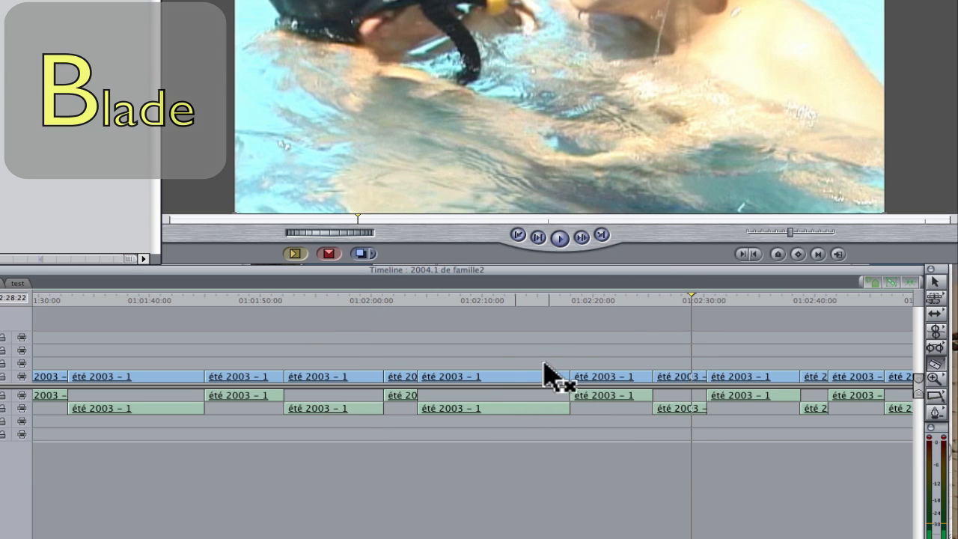
Try out the Crop tool on the bottom edge, left edge and lower-left corner of the clip's image in the Canvas.
{"action": "key", "text": "c"}
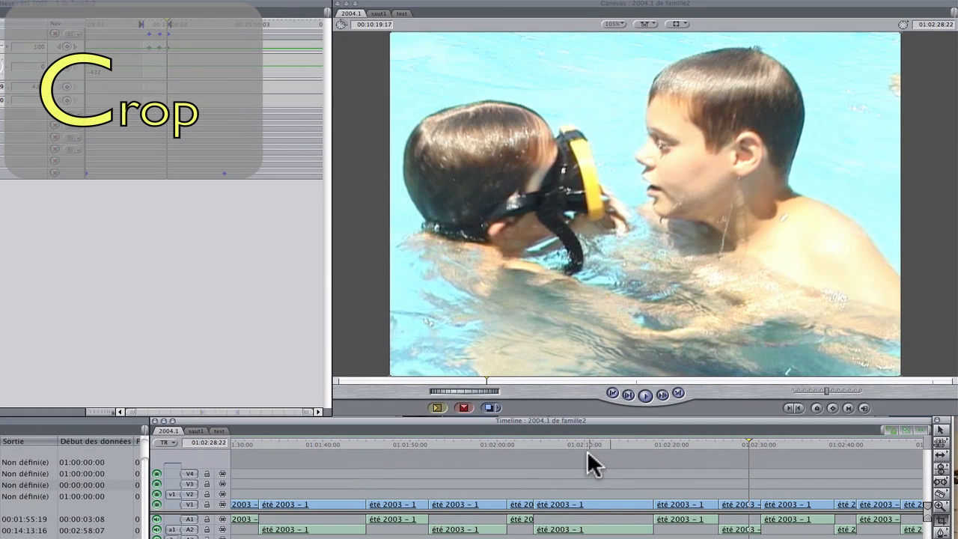
{"action": "left_click", "coordinate": [619, 18]}
{"action": "left_click", "coordinate": [639, 68]}
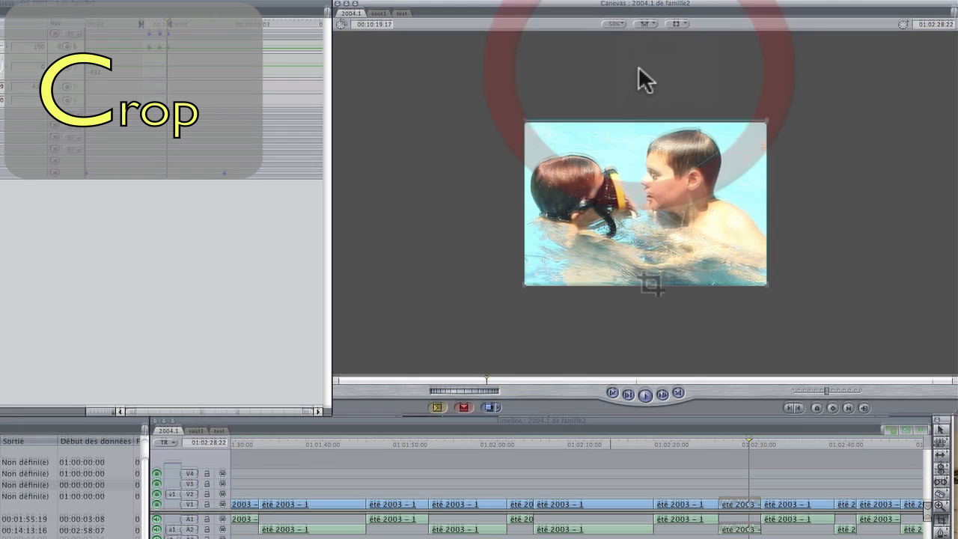
{"action": "left_click", "coordinate": [650, 283]}
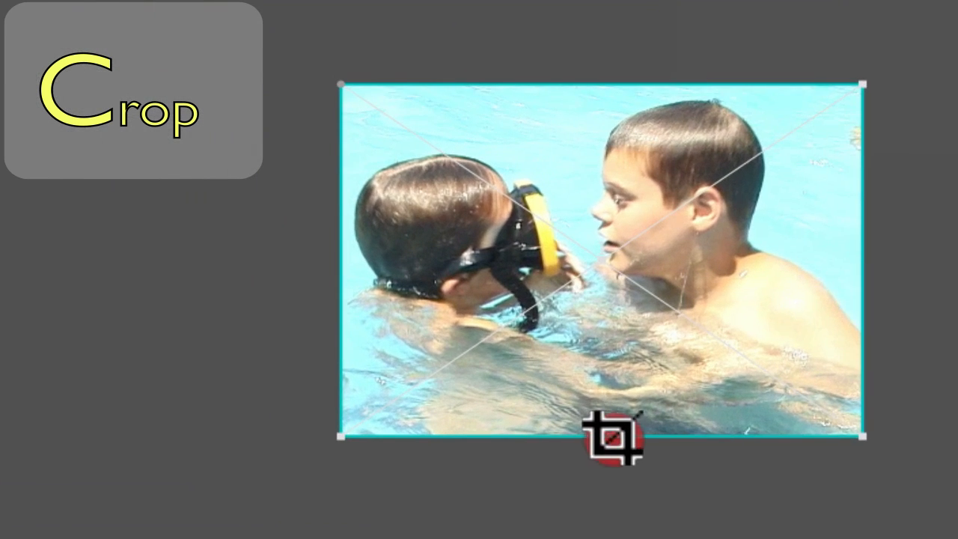
{"action": "left_click_drag", "start_coordinate": [651, 282], "coordinate": [641, 222]}
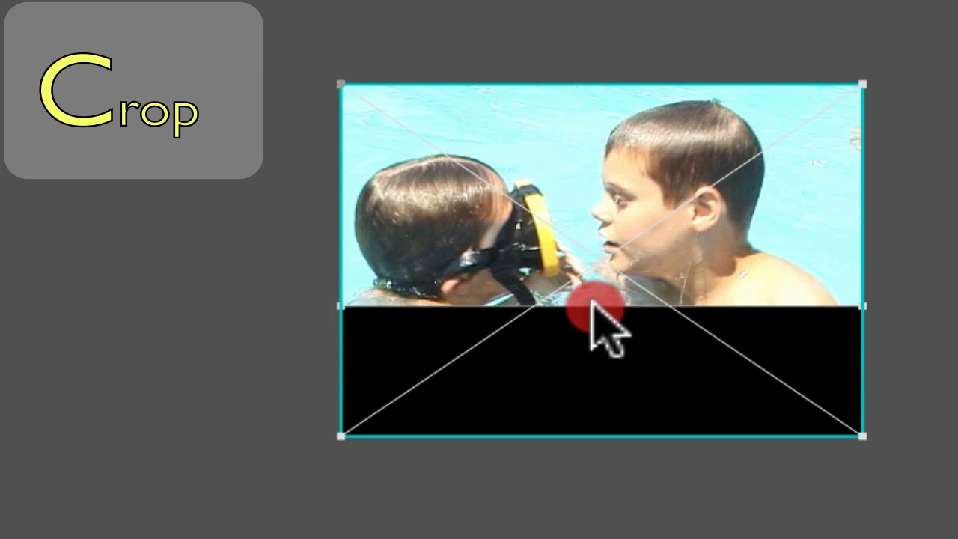
{"action": "left_click_drag", "start_coordinate": [591, 301], "coordinate": [597, 427]}
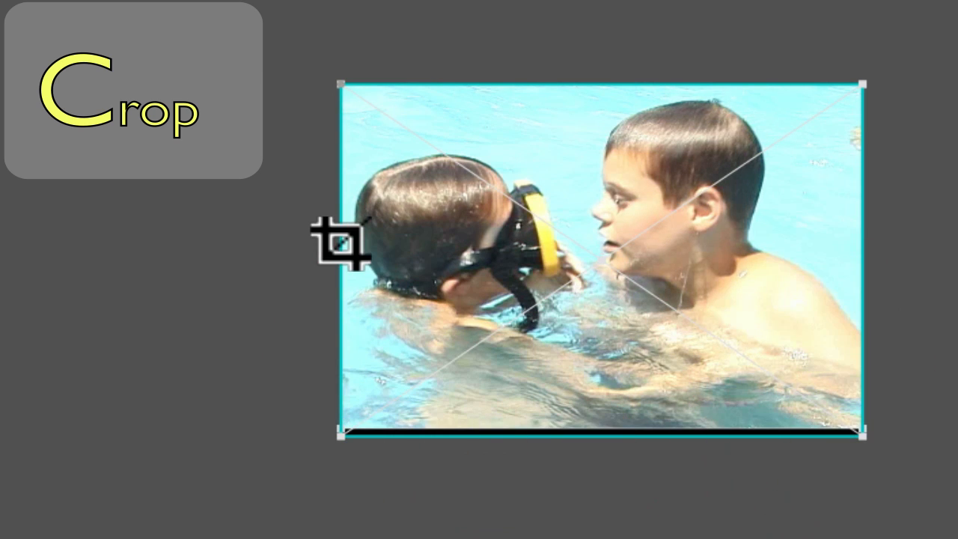
{"action": "left_click_drag", "start_coordinate": [341, 241], "coordinate": [347, 266]}
{"action": "mouse_move", "coordinate": [341, 433]}
{"action": "left_mouse_down"}
{"action": "mouse_move", "coordinate": [468, 354]}
{"action": "mouse_move", "coordinate": [440, 357]}
{"action": "mouse_move", "coordinate": [342, 433]}
{"action": "left_mouse_up"}
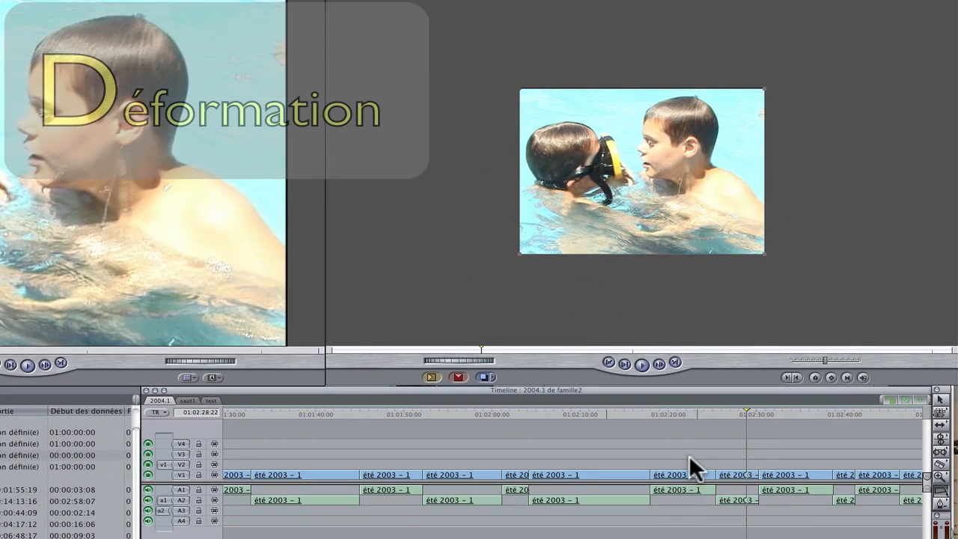
Try to distort the lower-left corner of the clip's image in the Canvas with the Distort tool.
{"action": "left_click", "coordinate": [942, 503]}
{"action": "left_click", "coordinate": [516, 253]}
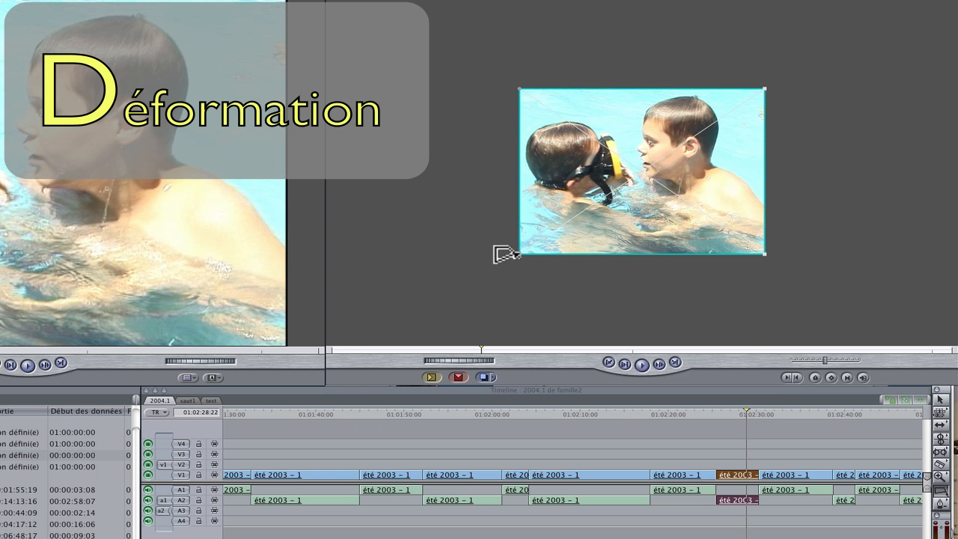
{"action": "mouse_move", "coordinate": [515, 255]}
{"action": "left_mouse_down"}
{"action": "mouse_move", "coordinate": [519, 292]}
{"action": "mouse_move", "coordinate": [508, 306]}
{"action": "mouse_move", "coordinate": [464, 250]}
{"action": "mouse_move", "coordinate": [530, 235]}
{"action": "mouse_move", "coordinate": [601, 244]}
{"action": "mouse_move", "coordinate": [605, 192]}
{"action": "mouse_move", "coordinate": [542, 247]}
{"action": "mouse_move", "coordinate": [516, 253]}
{"action": "left_mouse_up"}
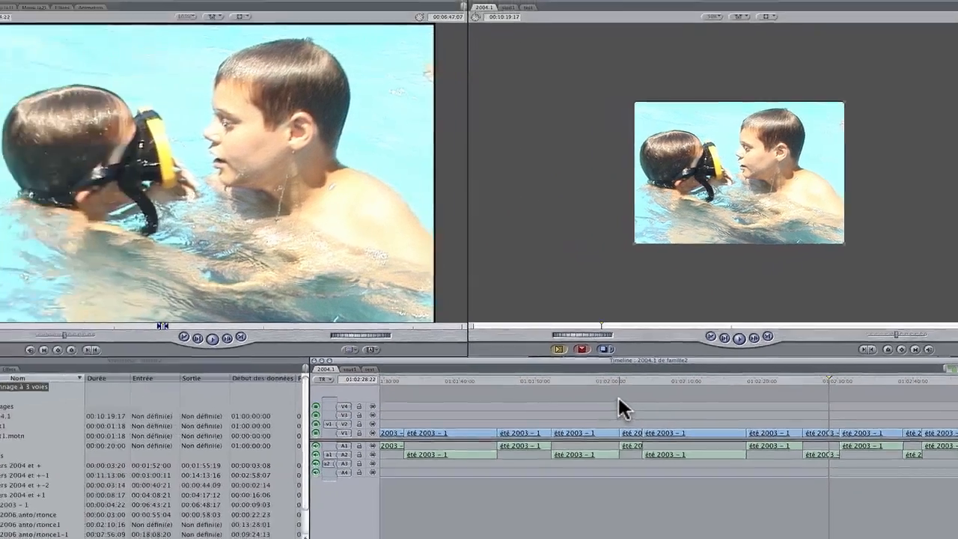
Park the playhead at 01:02:22:08 and open the V1 clip under it in the Viewer.
{"action": "left_click", "coordinate": [595, 238]}
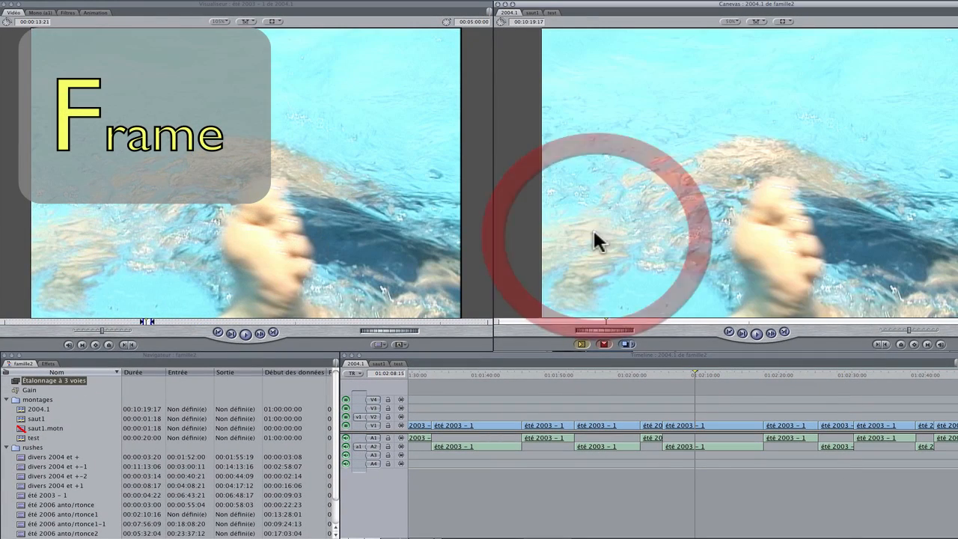
{"action": "left_click", "coordinate": [795, 374]}
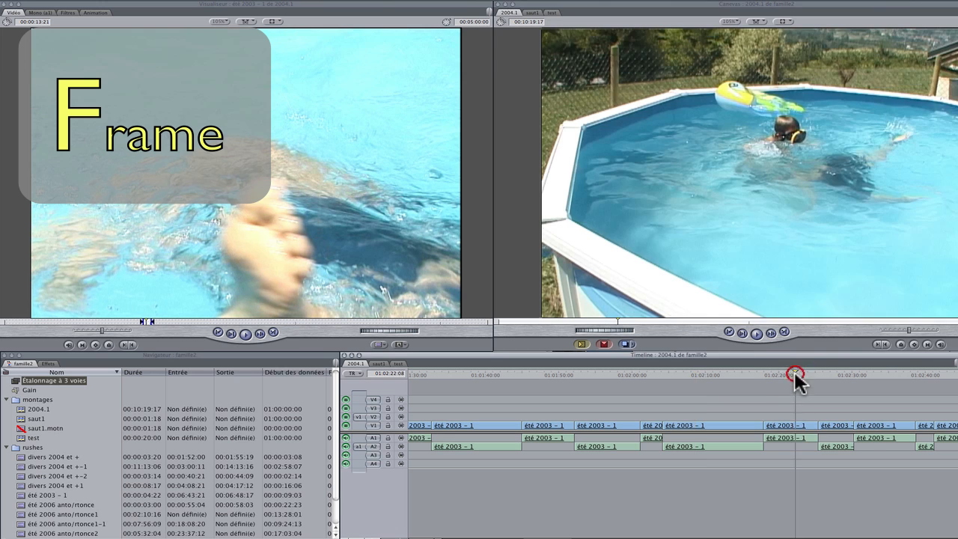
{"action": "double_click", "coordinate": [793, 425]}
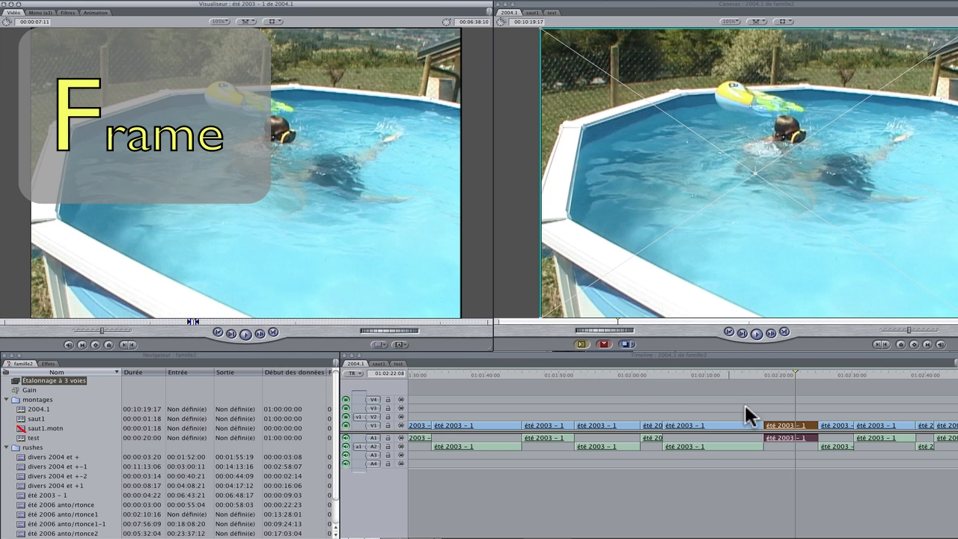
Place the playhead at 01:02:20:20, select the V1 clip there and match its source frame in the Viewer.
{"action": "left_click", "coordinate": [805, 410]}
{"action": "left_click", "coordinate": [784, 376]}
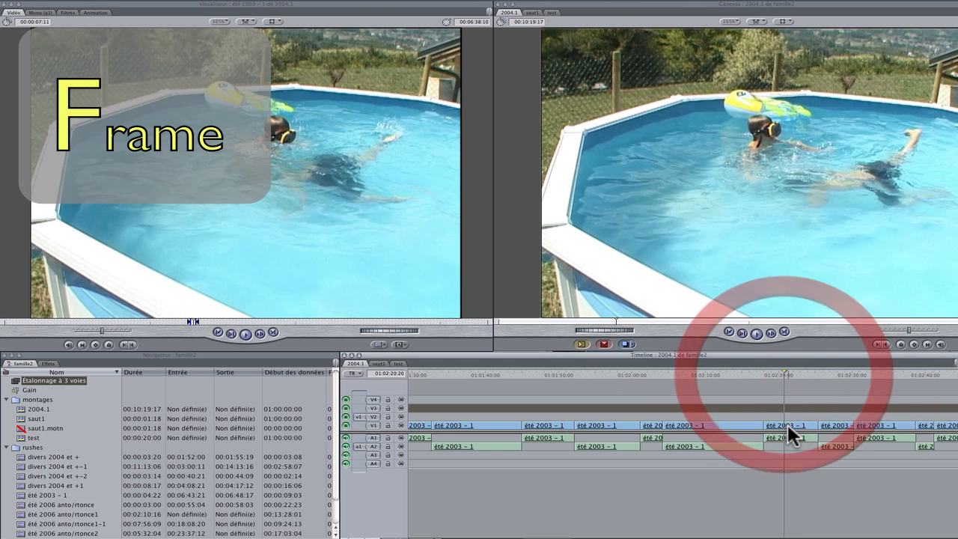
{"action": "left_click", "coordinate": [787, 427]}
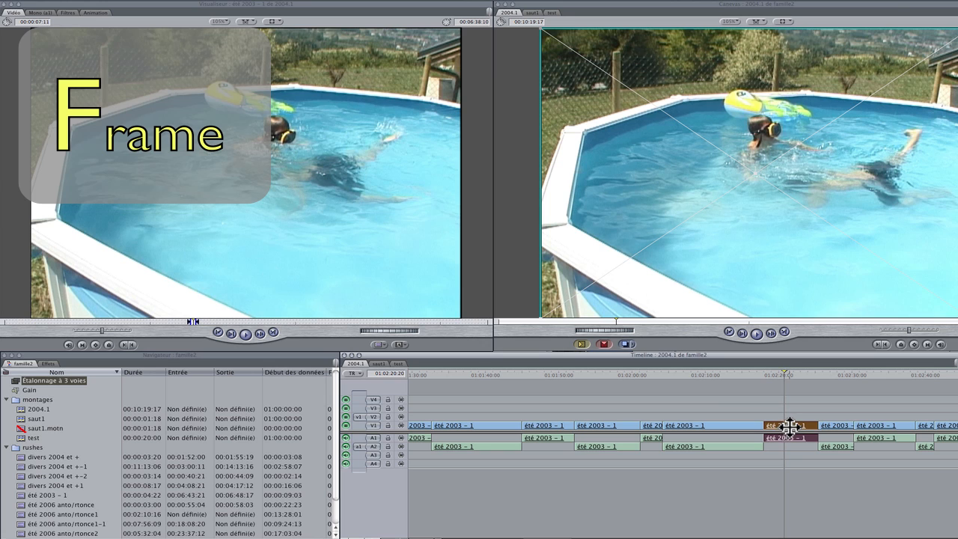
{"action": "key", "text": "f"}
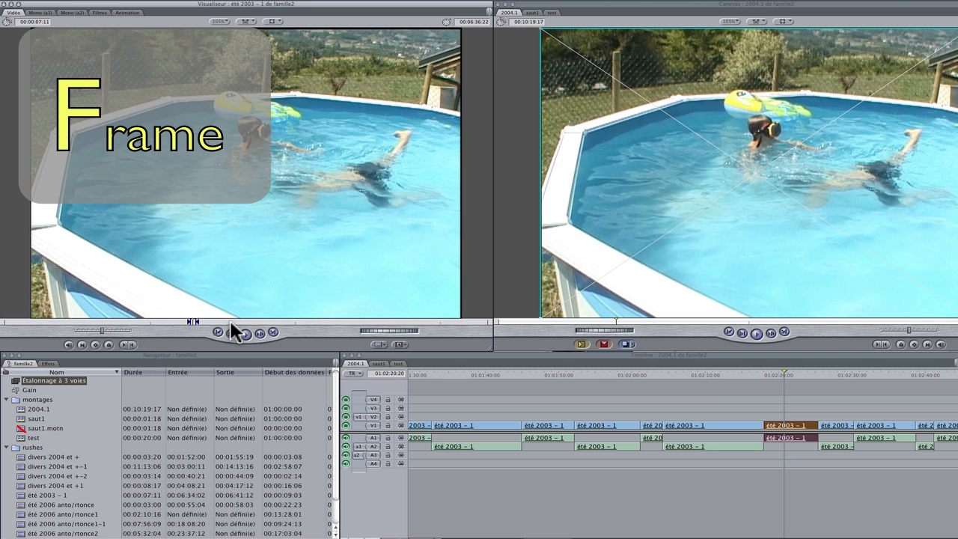
Select the long V1 clip, place the playhead at 01:02:09:18 and match that frame in the Viewer.
{"action": "left_click", "coordinate": [708, 433]}
{"action": "left_click", "coordinate": [701, 381]}
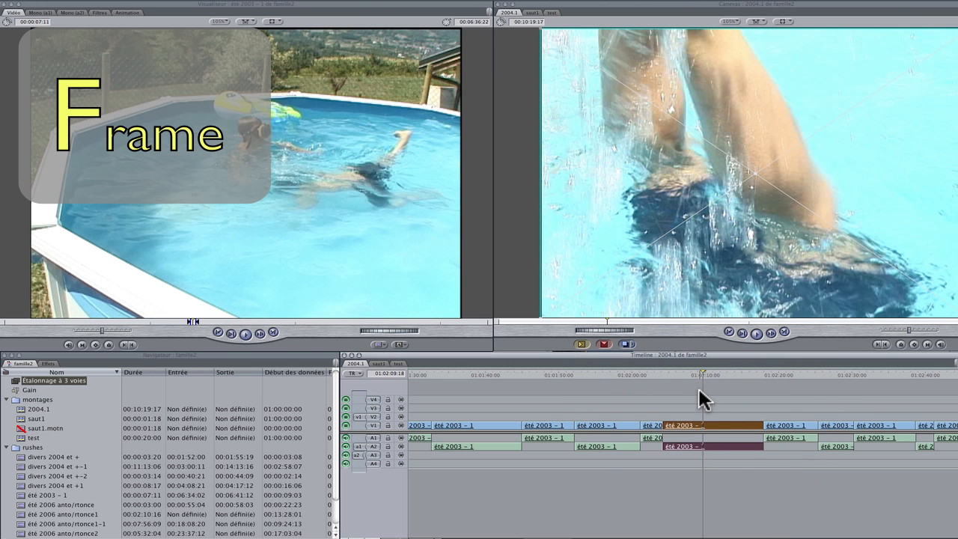
{"action": "key", "text": "f"}
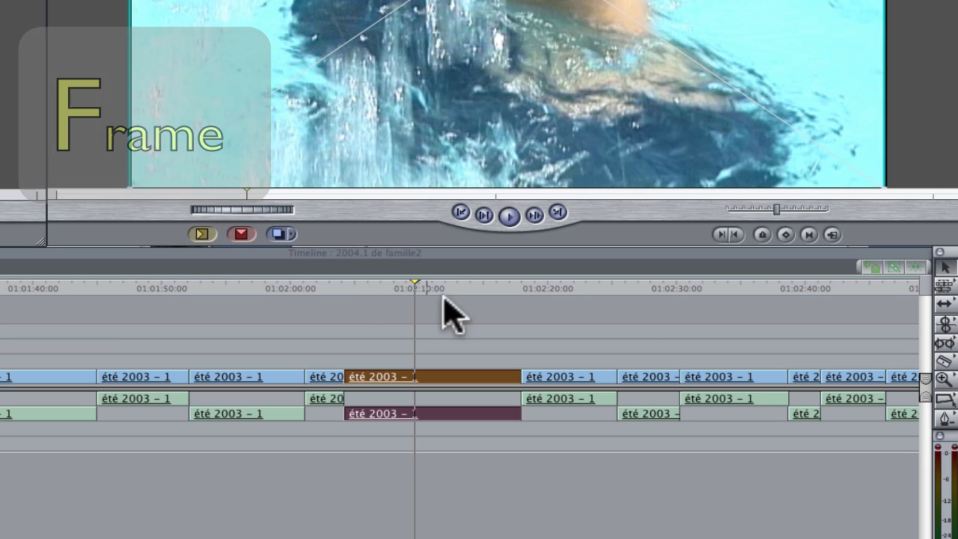
Open the edit point at 01:02:18:00 for trimming with the Edit Selection tool across the video and audio tracks.
{"action": "left_click", "coordinate": [436, 322]}
{"action": "key", "text": "g"}
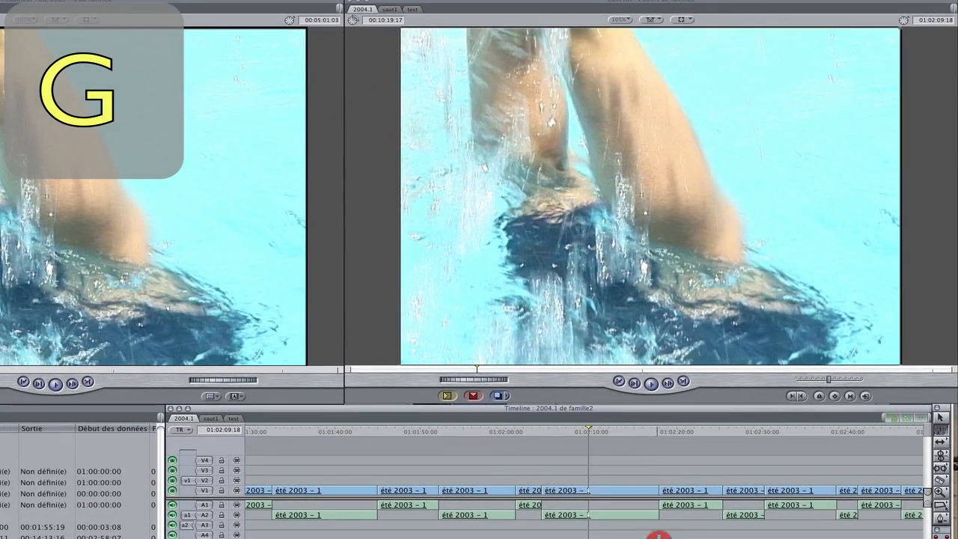
{"action": "left_click", "coordinate": [521, 416]}
{"action": "left_click_drag", "start_coordinate": [656, 486], "coordinate": [660, 520]}
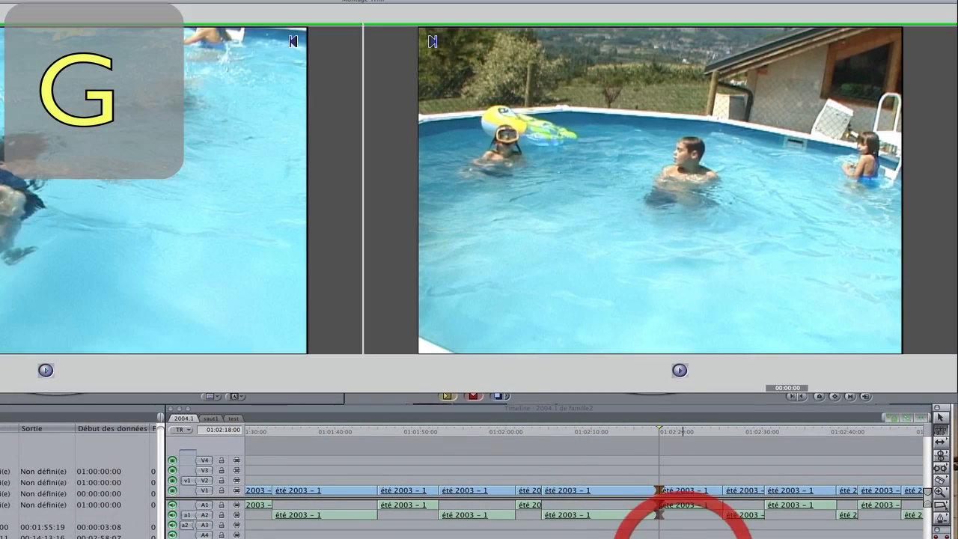
Open the edit point at 01:02:25:11 for trimming with the Edit Selection tool across its video and audio tracks.
{"action": "left_click", "coordinate": [603, 490]}
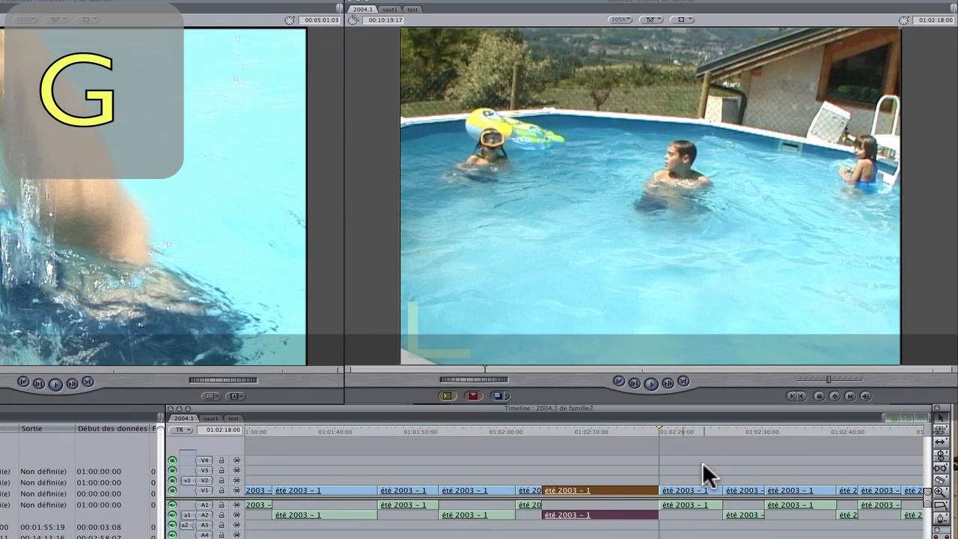
{"action": "left_click", "coordinate": [696, 491]}
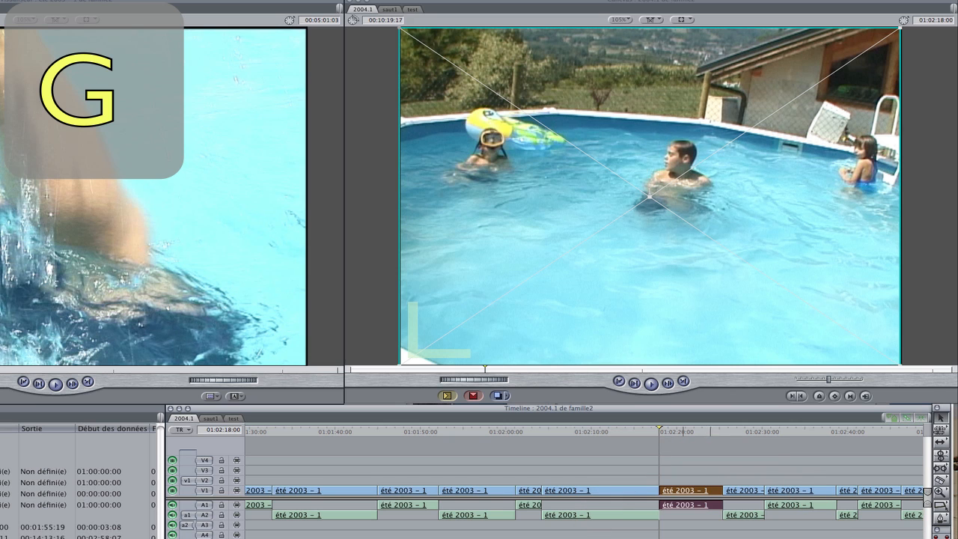
{"action": "key", "text": "g"}
{"action": "left_click_drag", "start_coordinate": [712, 459], "coordinate": [724, 519]}
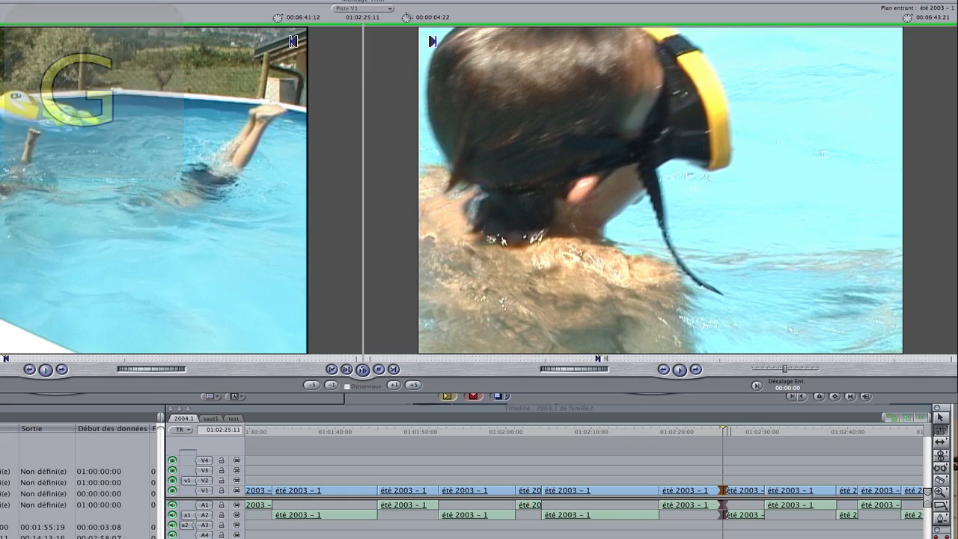
Browse the sequence forward past 01:04:20:00 and back in the Timeline with the Hand tool.
{"action": "key", "text": "h"}
{"action": "left_click", "coordinate": [753, 472]}
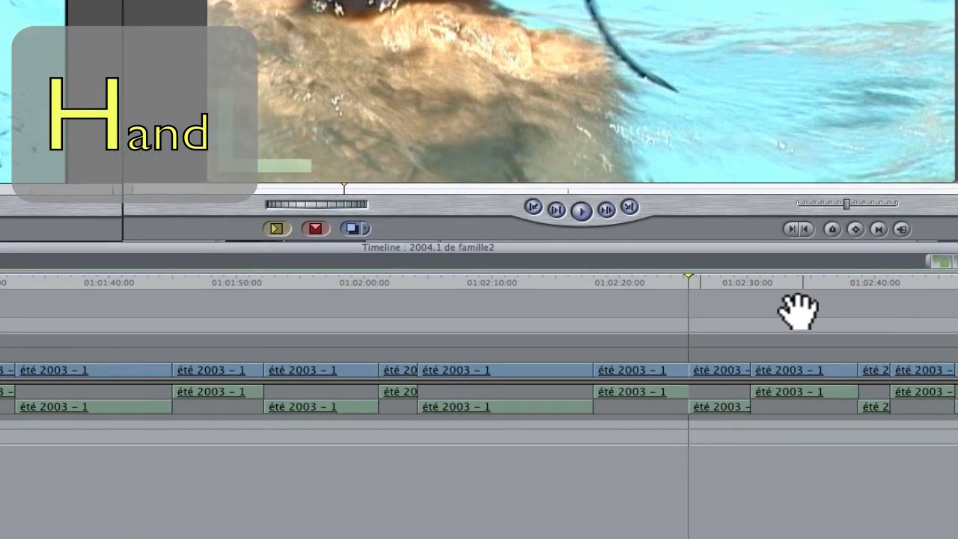
{"action": "left_click_drag", "start_coordinate": [798, 311], "coordinate": [384, 313]}
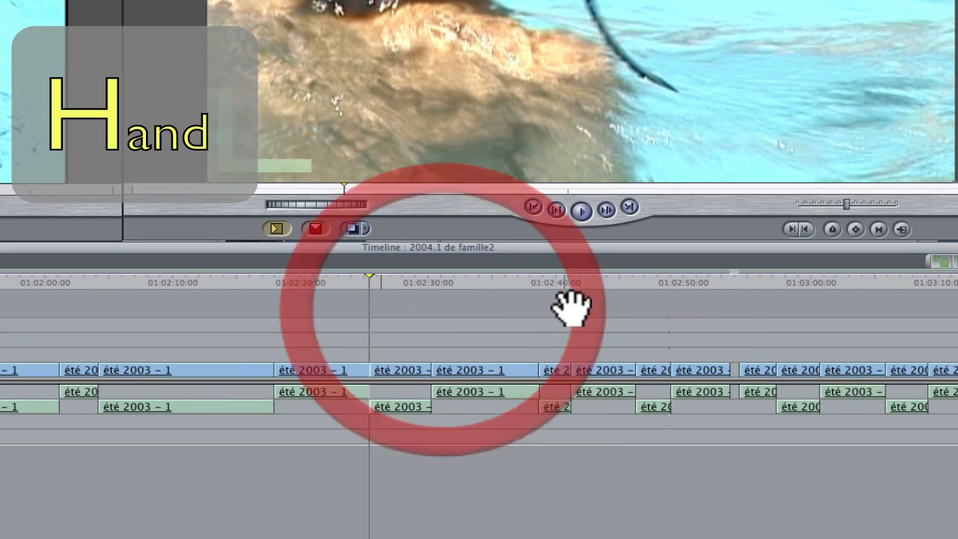
{"action": "left_click_drag", "start_coordinate": [721, 306], "coordinate": [49, 298]}
{"action": "left_click_drag", "start_coordinate": [741, 318], "coordinate": [152, 315]}
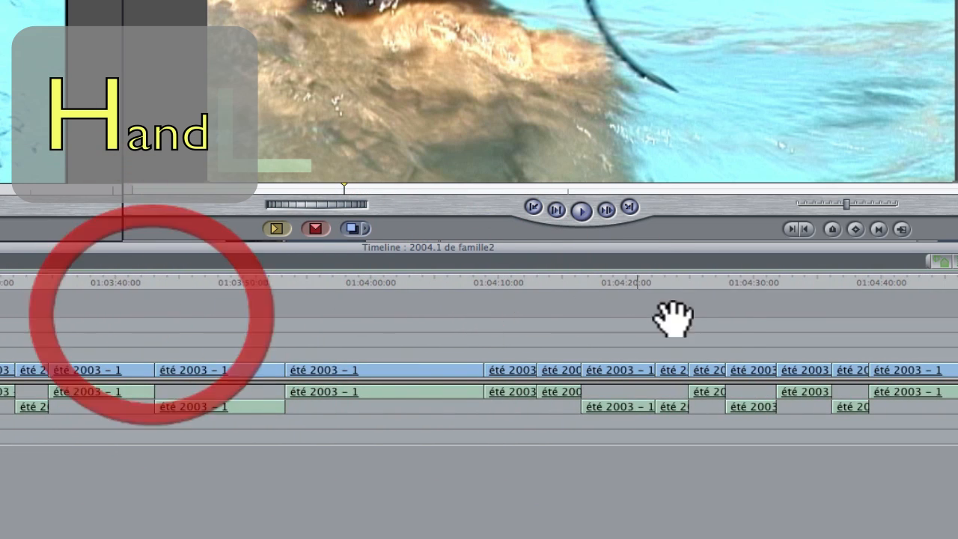
{"action": "left_click_drag", "start_coordinate": [674, 317], "coordinate": [909, 349]}
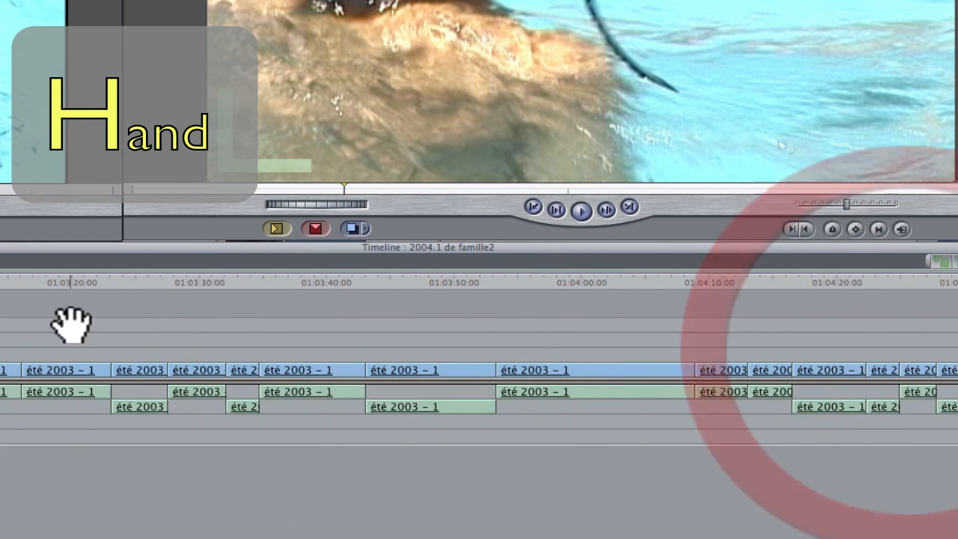
{"action": "left_click_drag", "start_coordinate": [70, 321], "coordinate": [898, 363]}
{"action": "left_click_drag", "start_coordinate": [225, 325], "coordinate": [891, 369]}
{"action": "left_click_drag", "start_coordinate": [161, 325], "coordinate": [315, 352]}
{"action": "left_click_drag", "start_coordinate": [783, 343], "coordinate": [168, 317]}
{"action": "left_click_drag", "start_coordinate": [663, 322], "coordinate": [166, 291]}
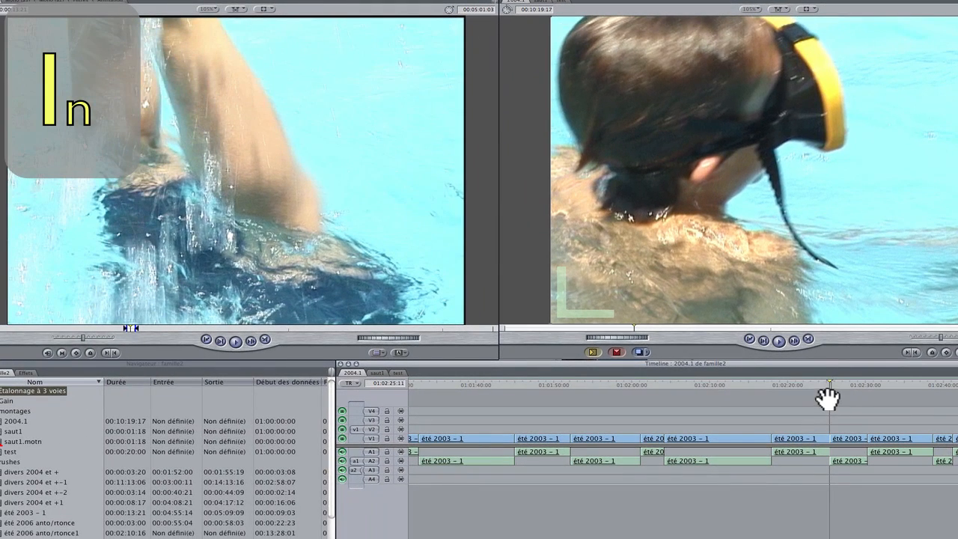
Scrub the Viewer's source clip to the guitar shot and mark an In point there.
{"action": "left_click", "coordinate": [220, 207]}
{"action": "left_click_drag", "start_coordinate": [223, 329], "coordinate": [325, 334]}
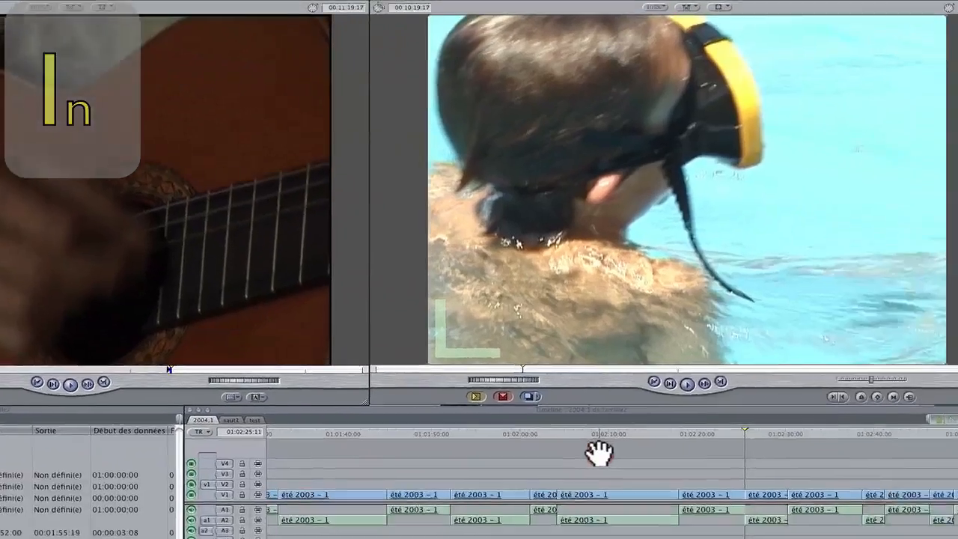
Play the sequence in reverse from 01:02:25:11 and stop at 01:02:21:11.
{"action": "left_click", "coordinate": [556, 439]}
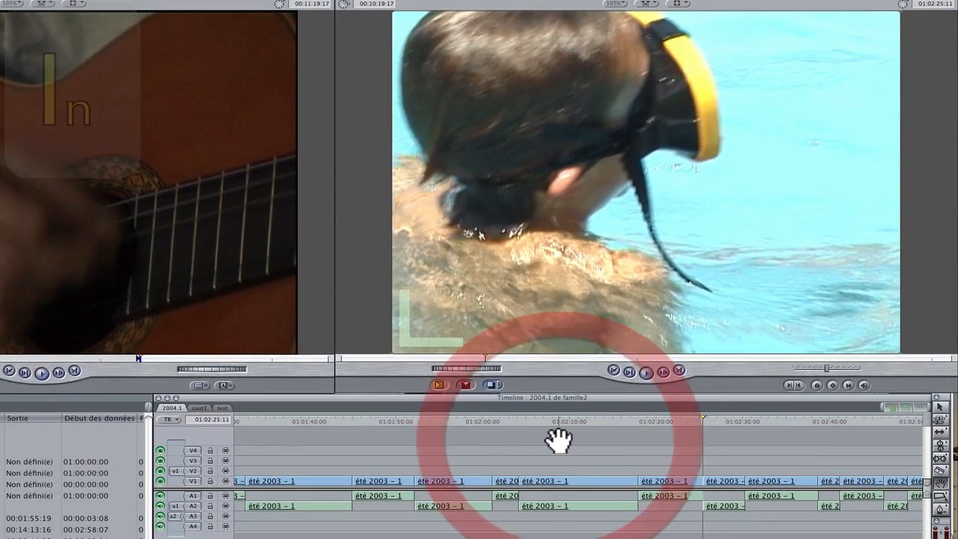
{"action": "key", "text": "j"}
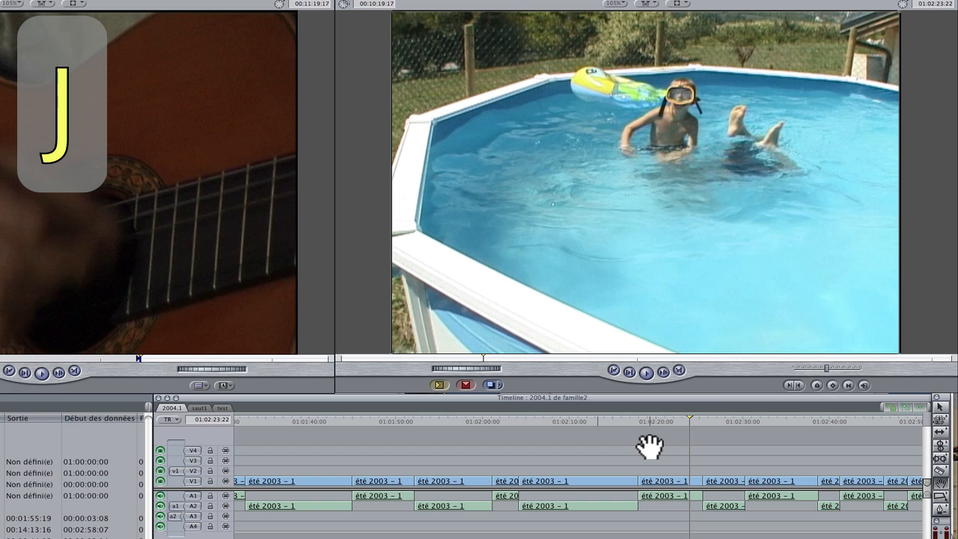
{"action": "key", "text": "j"}
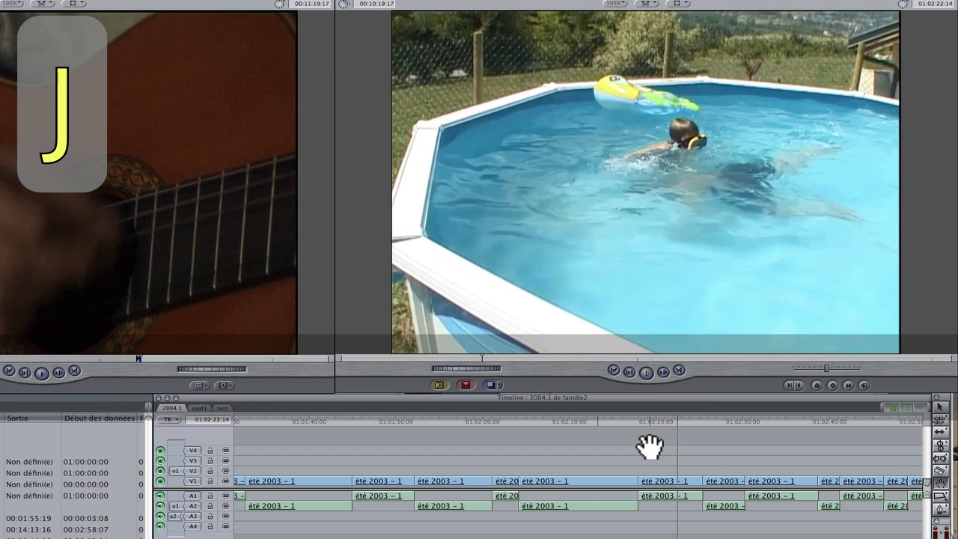
{"action": "key", "text": "k"}
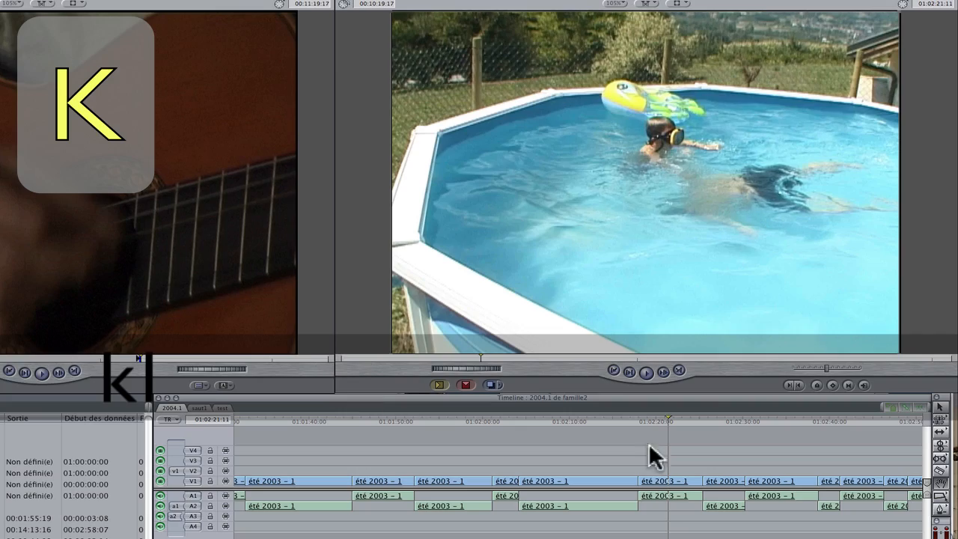
Play the sequence forward to 01:02:24:12, and add a marker there and delete it through its edit dialog.
{"action": "key", "text": "l"}
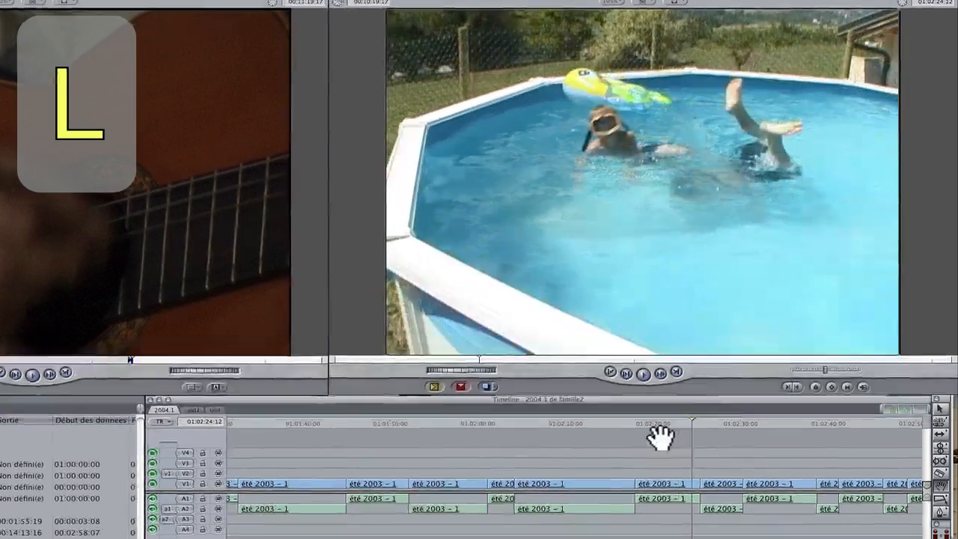
{"action": "key", "text": "m"}
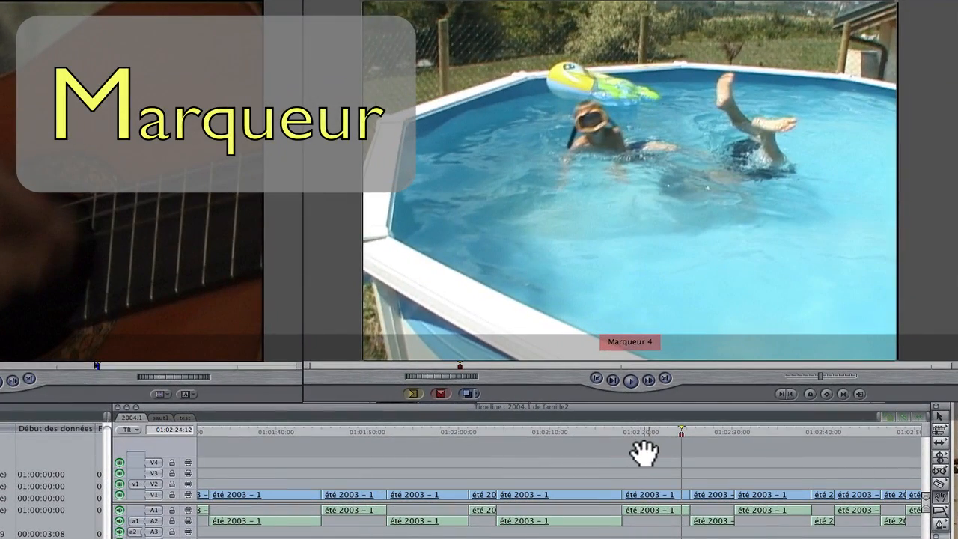
{"action": "key", "text": "m"}
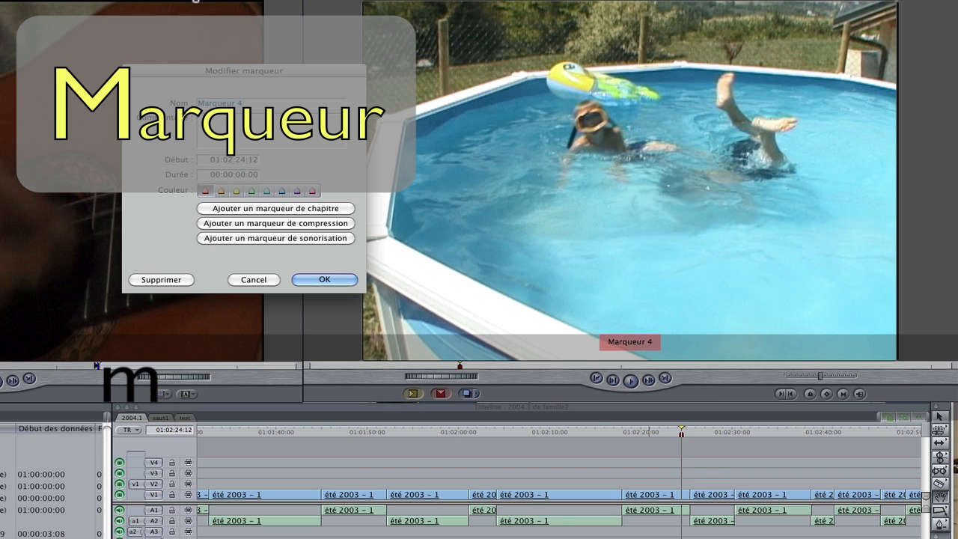
{"action": "left_click", "coordinate": [161, 279]}
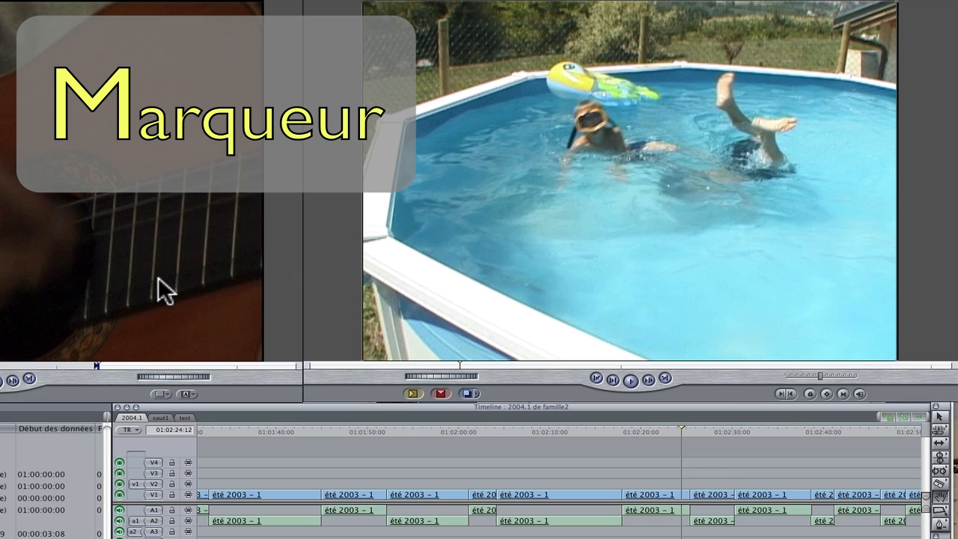
Toggle the Timeline's snapping (Magnétisme) off and back on.
{"action": "key", "text": "n"}
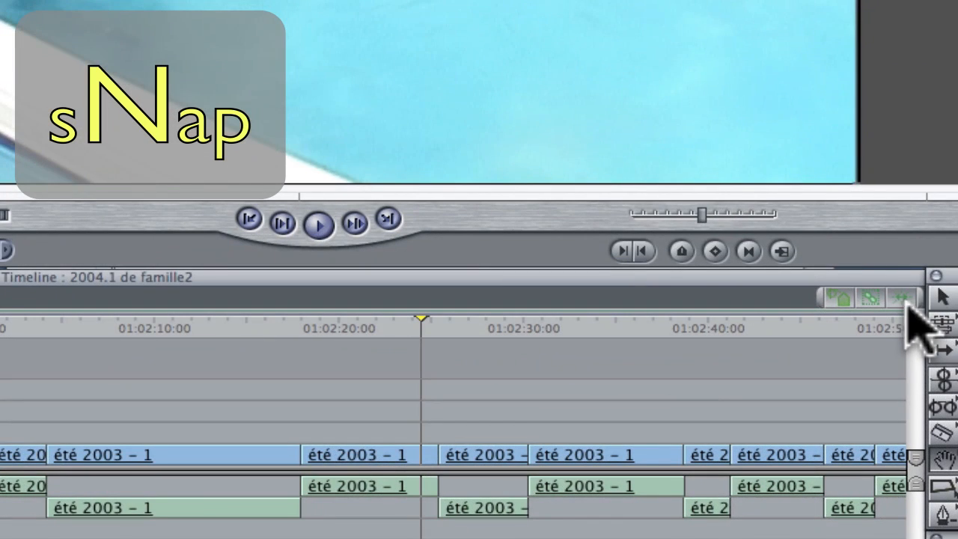
{"action": "key", "text": "n"}
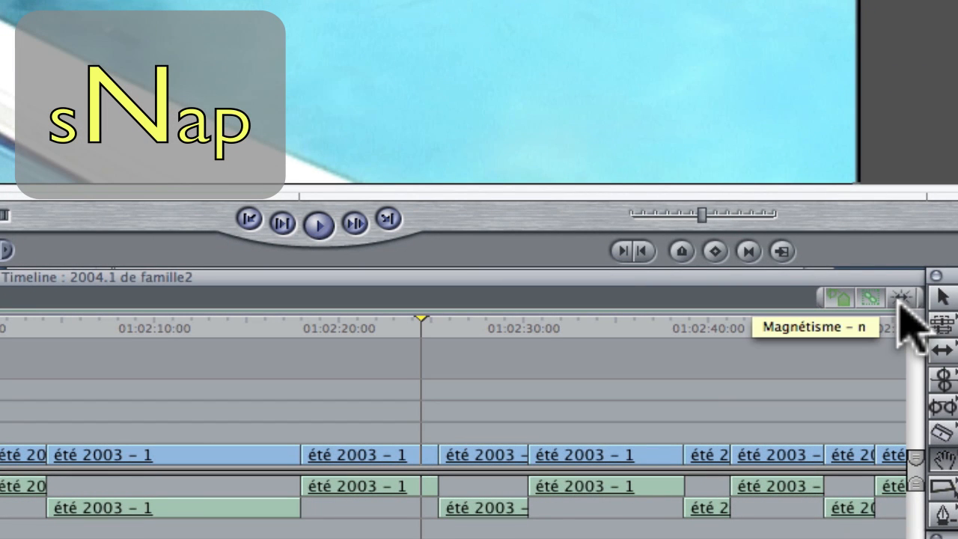
{"action": "key", "text": "n"}
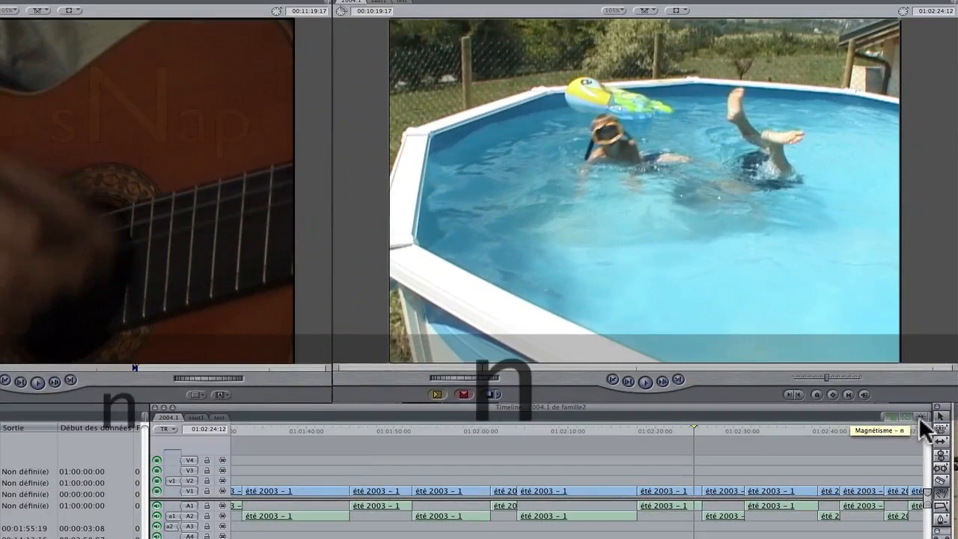
Mark an Out point in the sequence at 01:02:24:12 and undo it.
{"action": "key", "text": "o"}
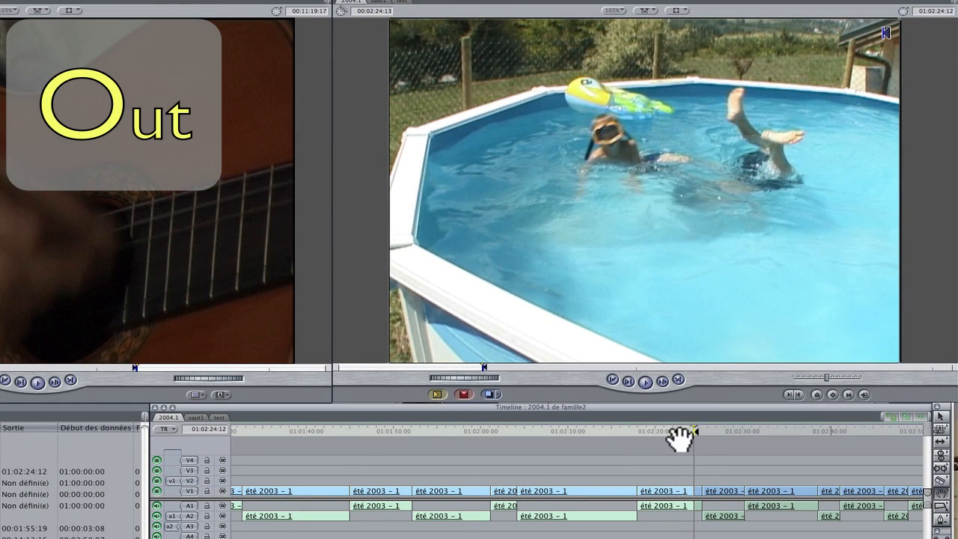
{"action": "key", "text": "super+z"}
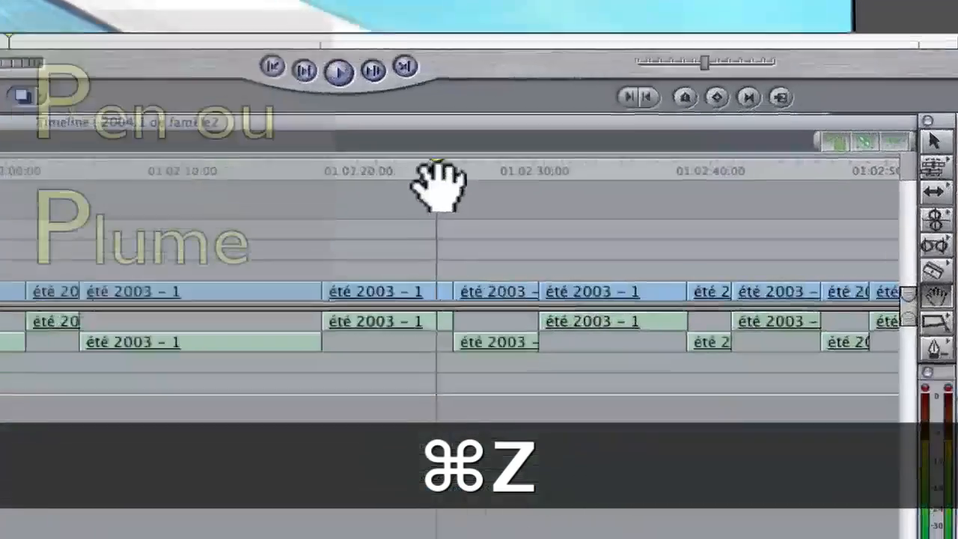
Show the Viewer clip's motion parameters (Animation) and add keyframes to its Échelle curve with the Pen tool, including one at the playhead.
{"action": "key", "text": "p"}
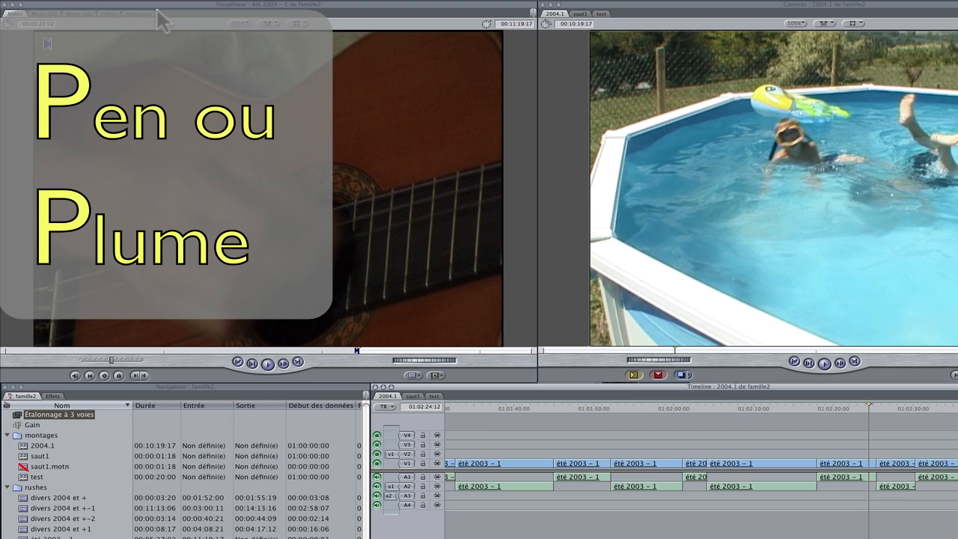
{"action": "left_click", "coordinate": [141, 14]}
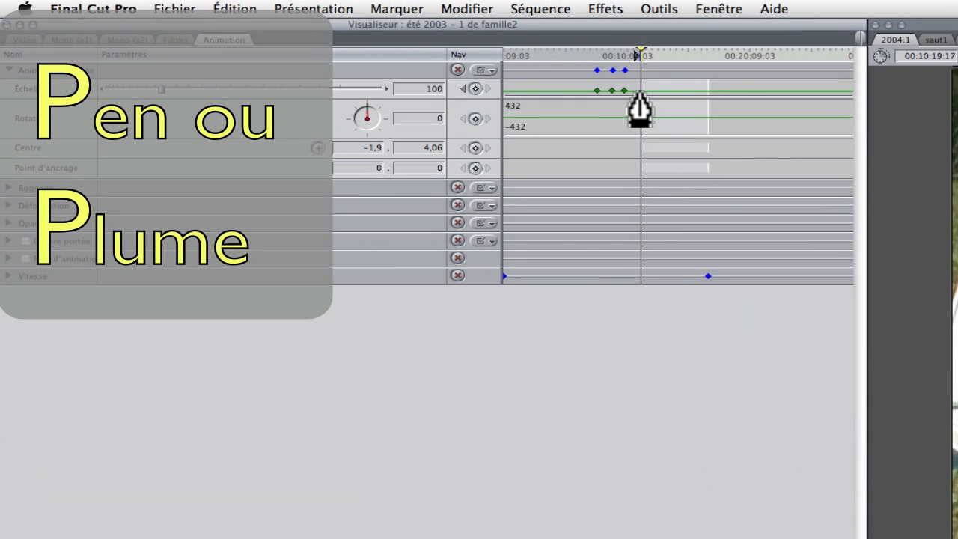
{"action": "left_click", "coordinate": [638, 91]}
{"action": "left_click", "coordinate": [569, 90]}
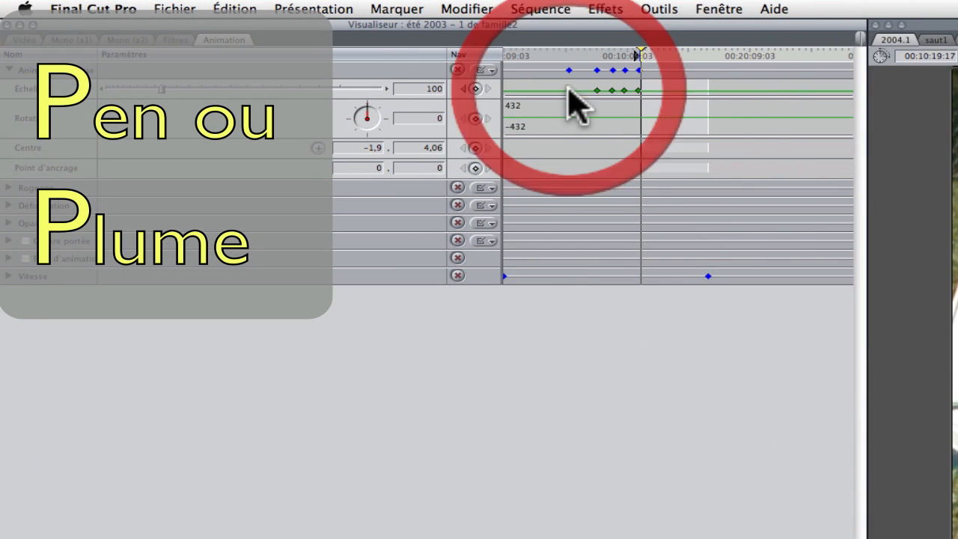
Add four keyframes along the Viewer clip's Rotation curve with the Pen tool, ending near the clip's In point.
{"action": "left_click", "coordinate": [555, 112]}
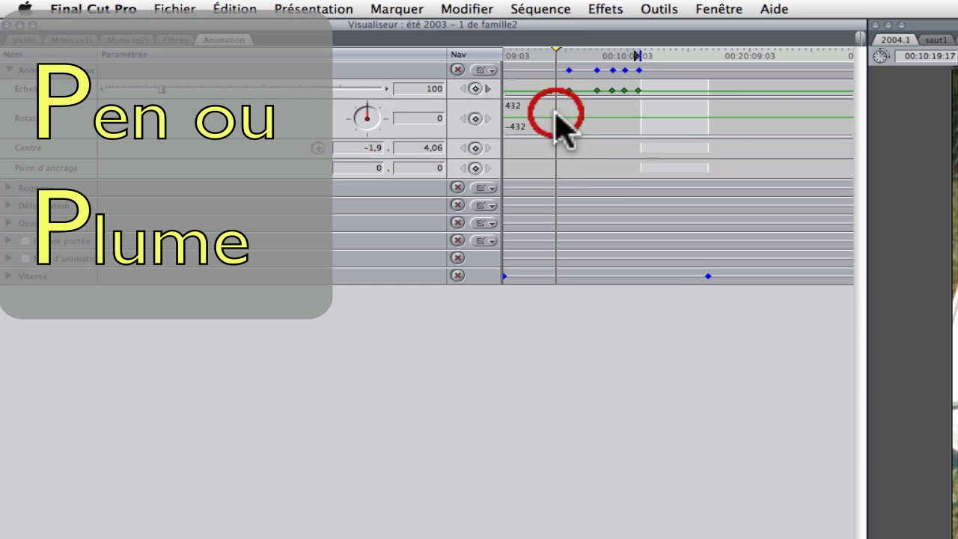
{"action": "left_click", "coordinate": [569, 118]}
{"action": "left_click", "coordinate": [592, 117]}
{"action": "left_click", "coordinate": [621, 117]}
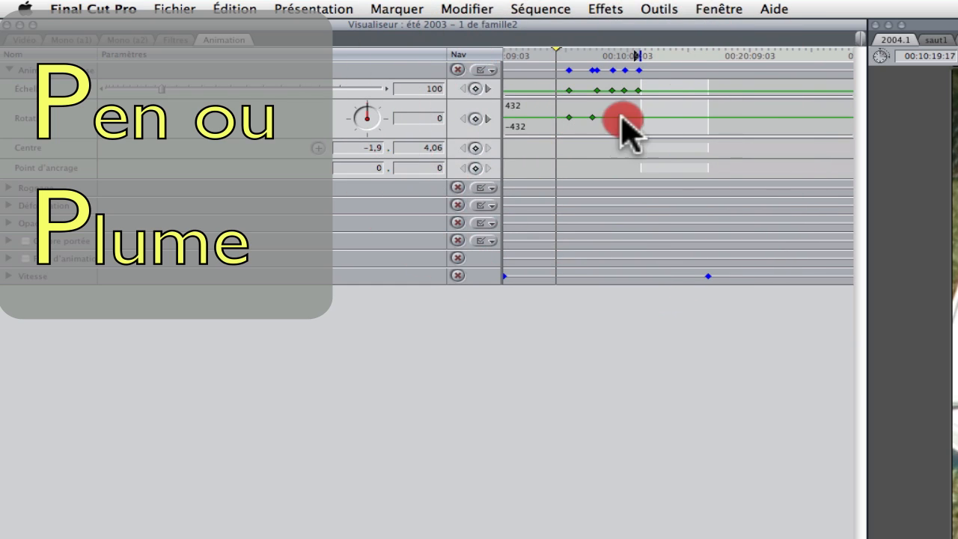
{"action": "left_click", "coordinate": [640, 117]}
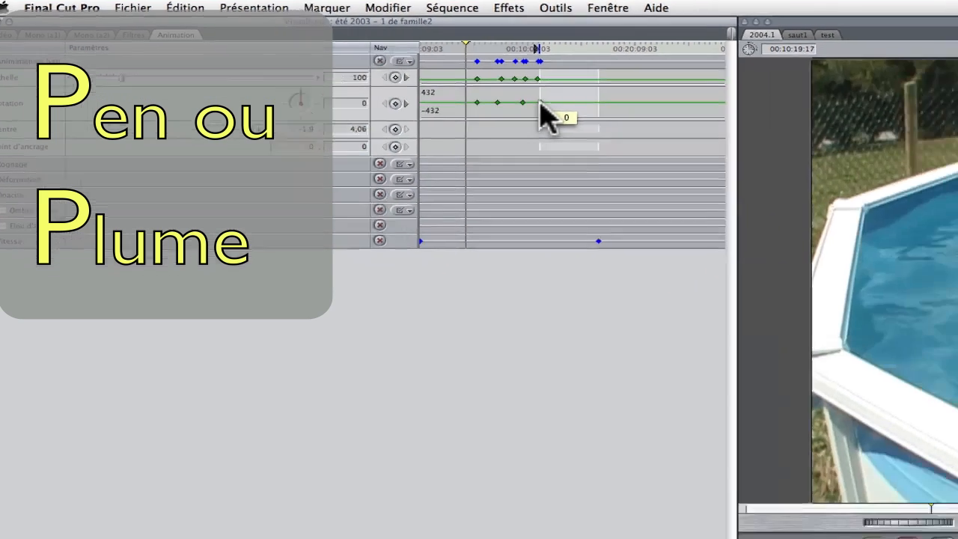
Delete the last two keyframes on the Viewer clip's Rotation curve with the Pen Delete tool.
{"action": "right_click", "coordinate": [640, 118]}
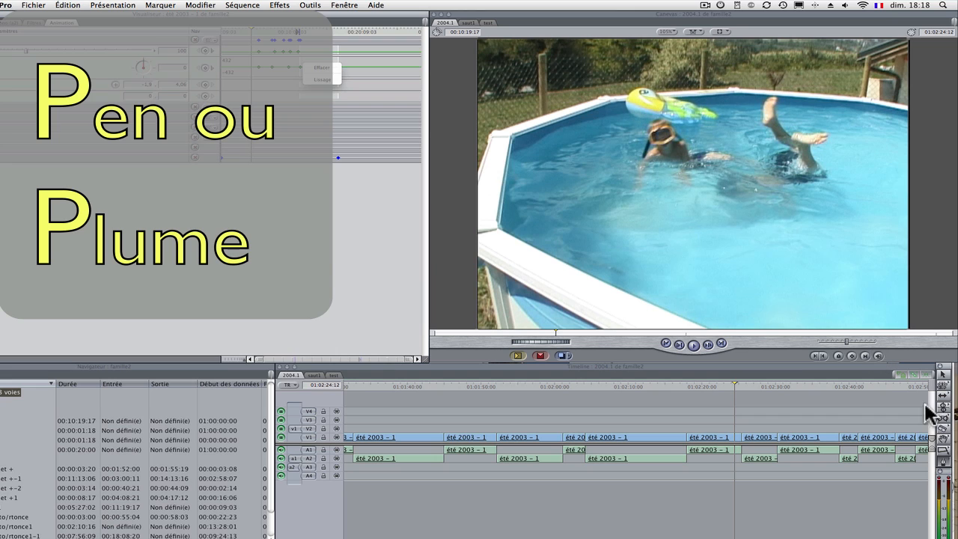
{"action": "left_click", "coordinate": [944, 464]}
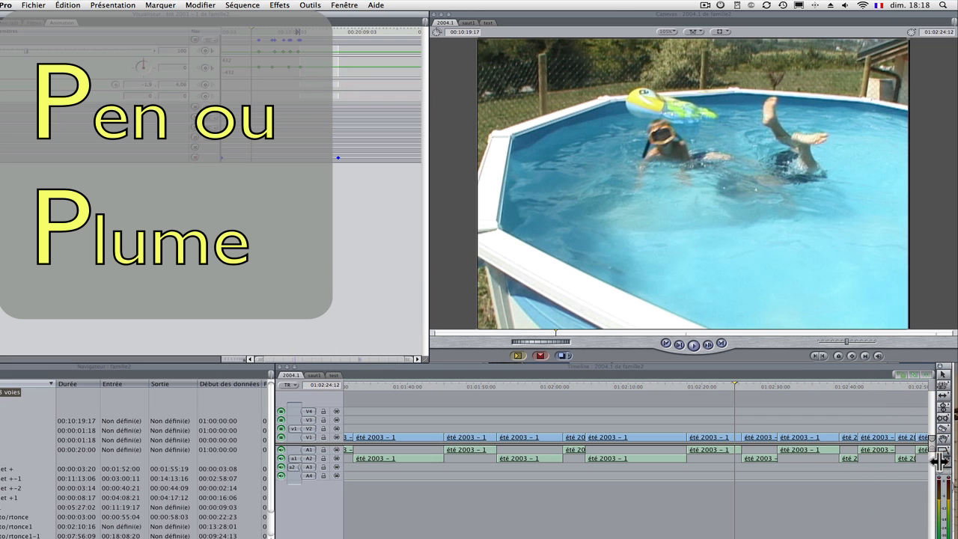
{"action": "left_click", "coordinate": [942, 461]}
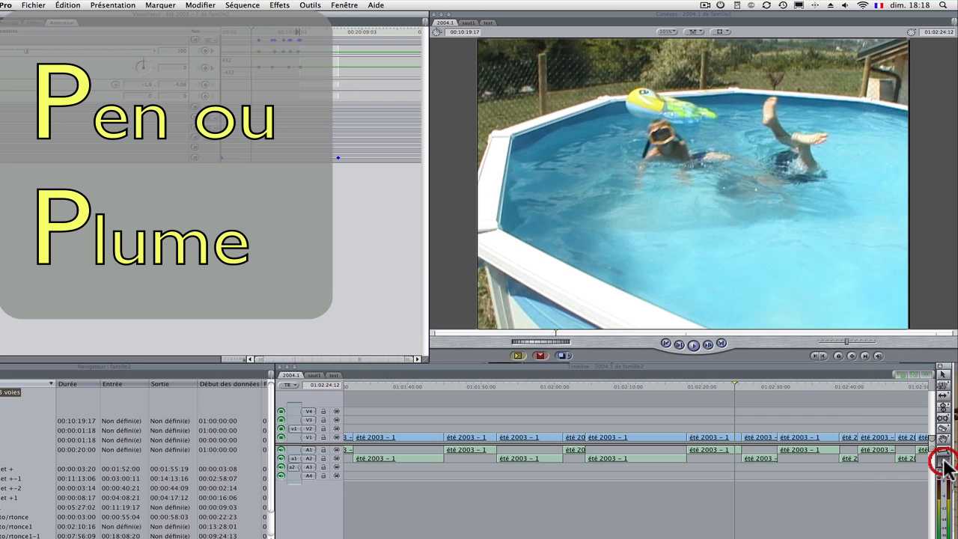
{"action": "left_click", "coordinate": [918, 464]}
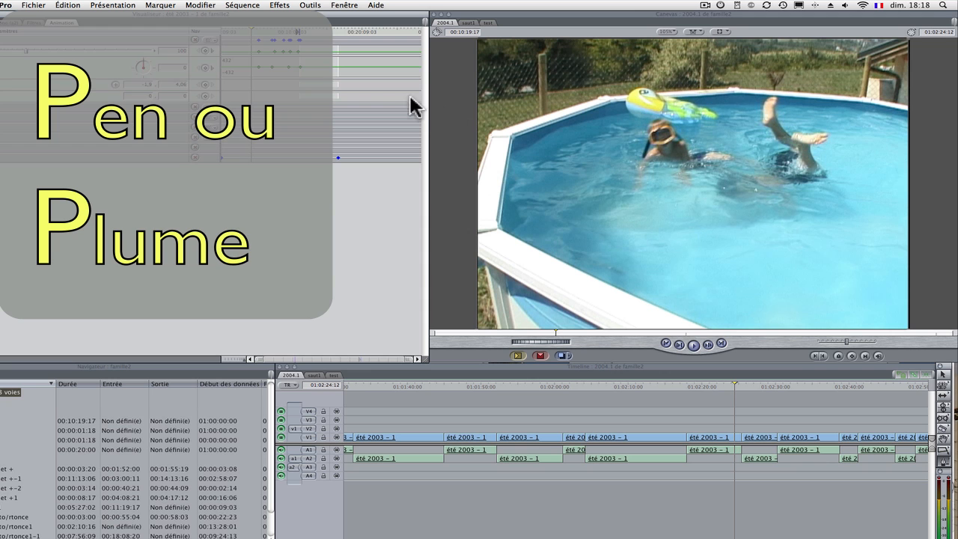
{"action": "left_click", "coordinate": [300, 67]}
{"action": "left_click", "coordinate": [288, 67]}
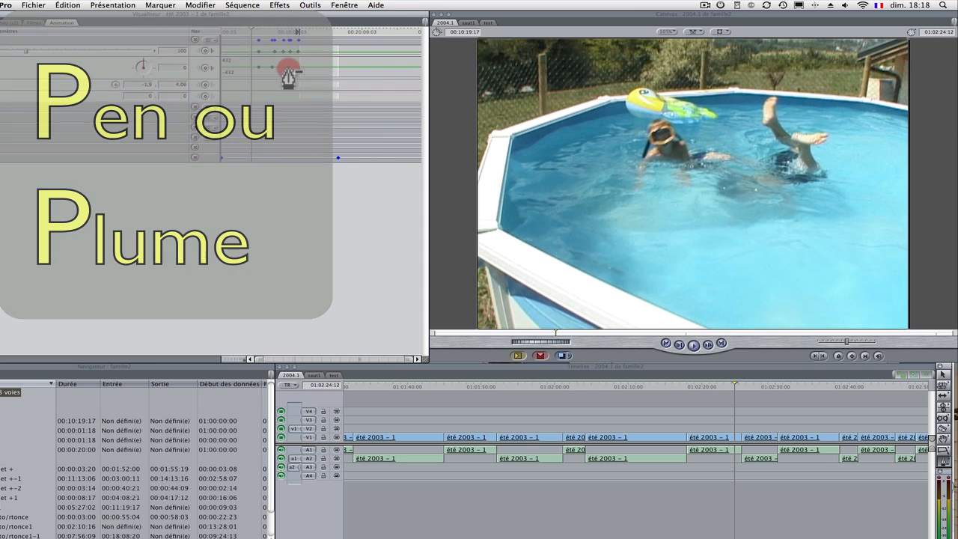
Switch the active window back and forth between the Viewer and the Canvas.
{"action": "key", "text": "q"}
{"action": "key", "text": "q"}
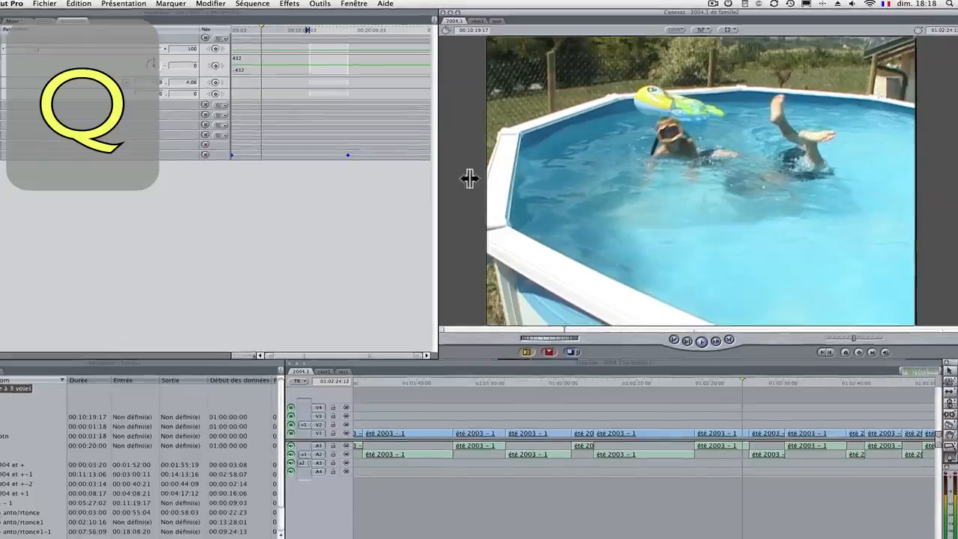
{"action": "key", "text": "q"}
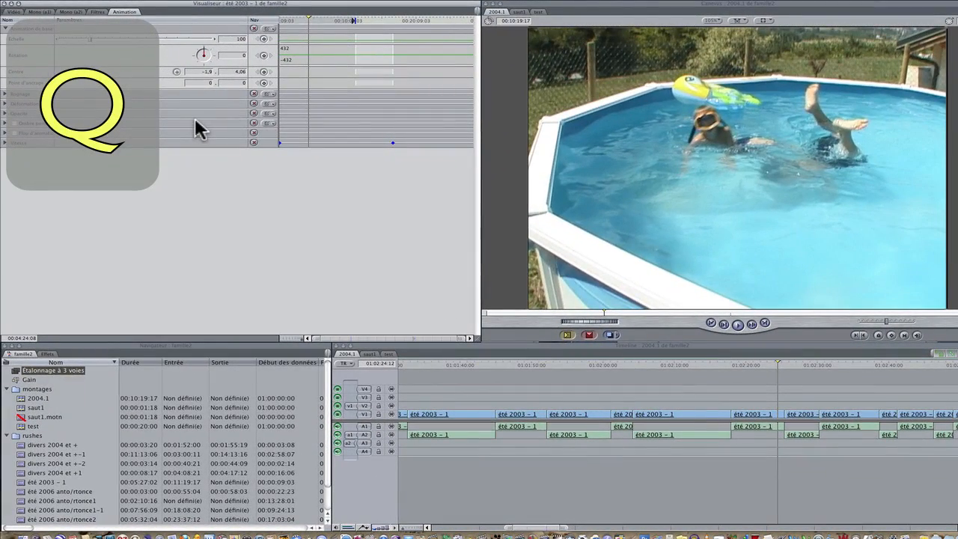
{"action": "key", "text": "q"}
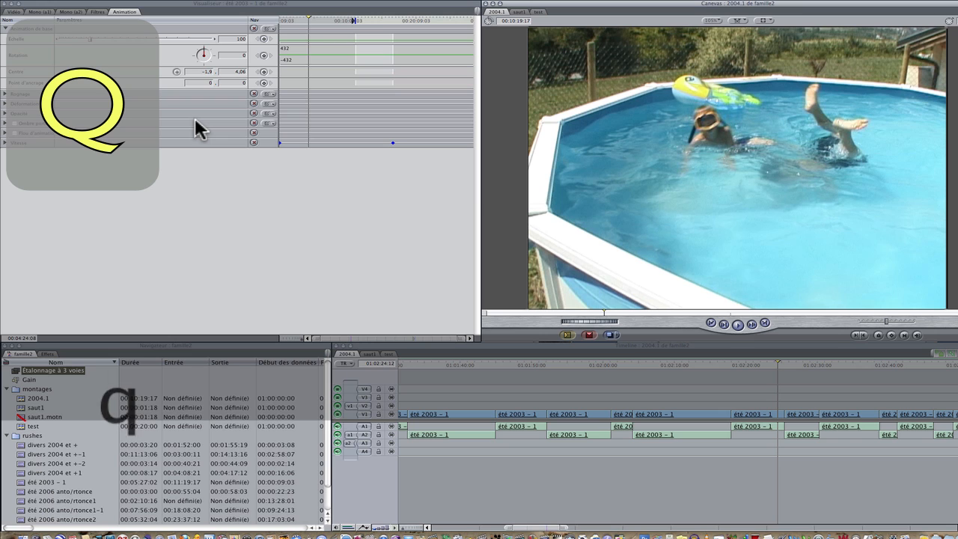
{"action": "key", "text": "q"}
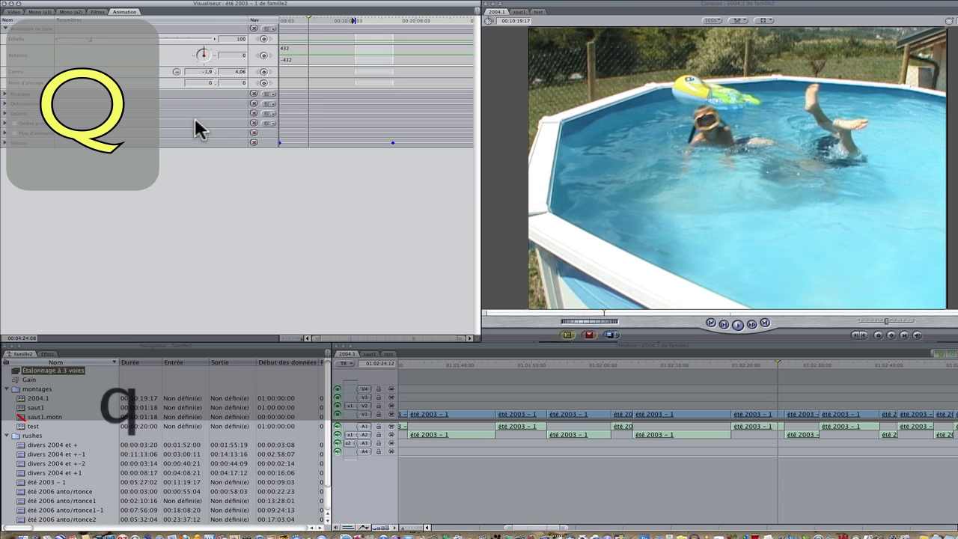
{"action": "key", "text": "q"}
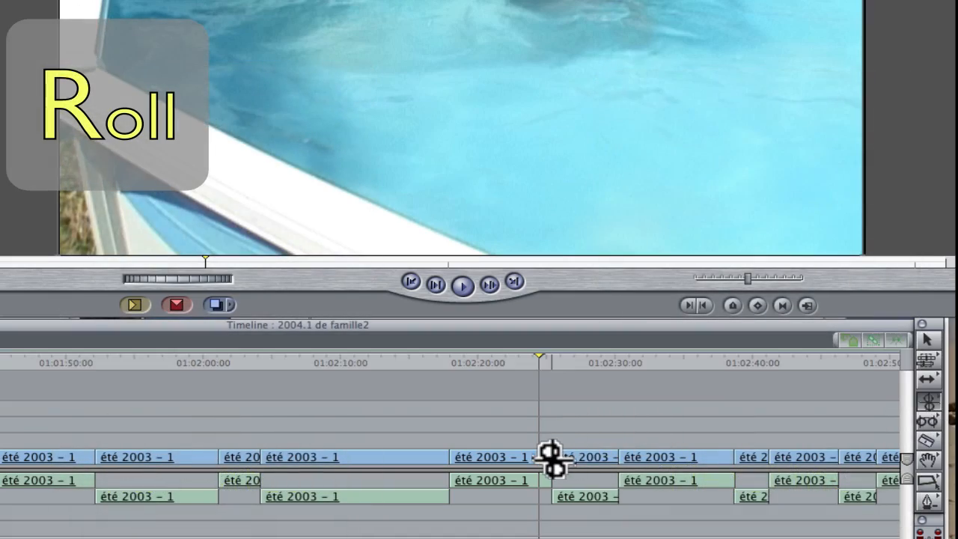
Select the edit point at 01:02:25:11 with the Roll tool and roll it slightly back and forth between its two clips.
{"action": "mouse_move", "coordinate": [551, 458]}
{"action": "left_mouse_down"}
{"action": "mouse_move", "coordinate": [562, 458]}
{"action": "mouse_move", "coordinate": [536, 459]}
{"action": "mouse_move", "coordinate": [558, 458]}
{"action": "left_mouse_up"}
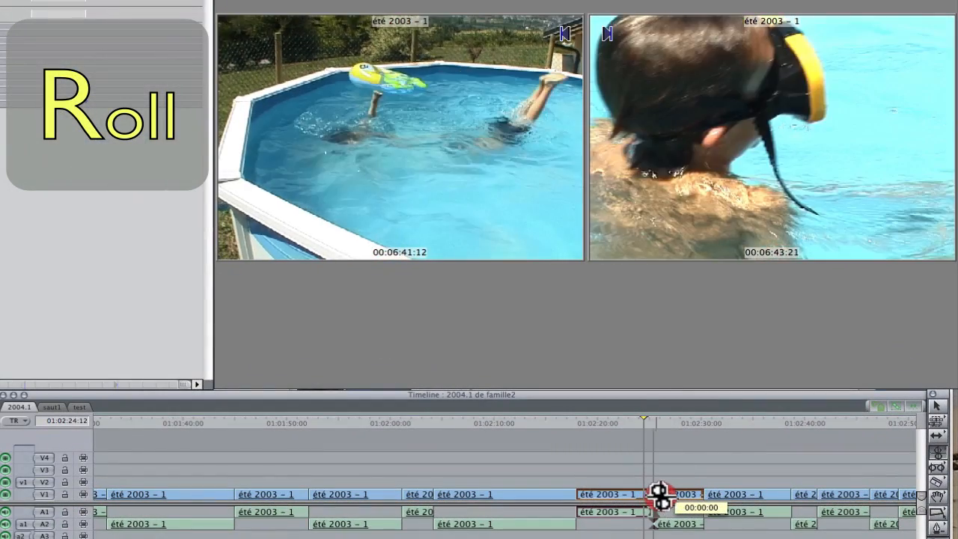
{"action": "mouse_move", "coordinate": [658, 494]}
{"action": "left_mouse_down"}
{"action": "mouse_move", "coordinate": [689, 492]}
{"action": "mouse_move", "coordinate": [656, 496]}
{"action": "left_mouse_up"}
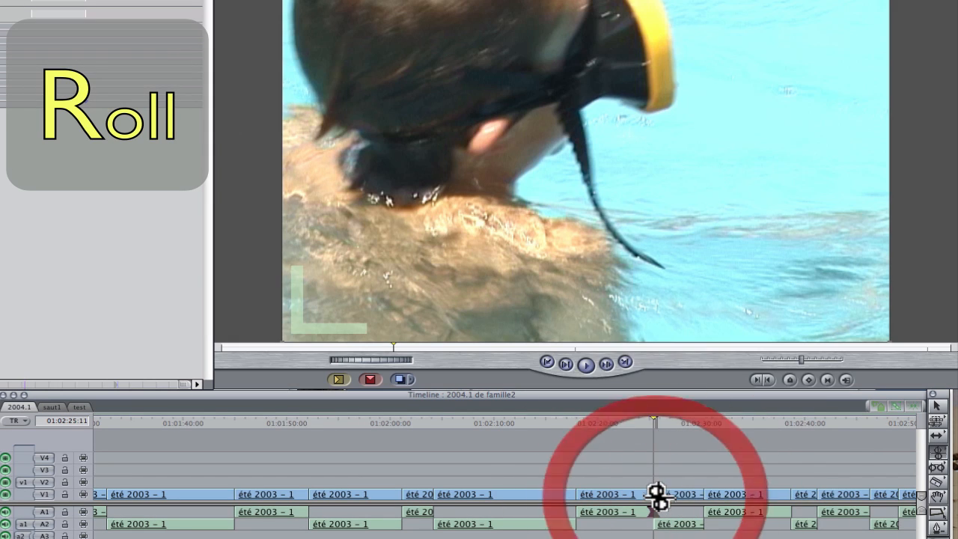
Slip the footage of the V1 clip under 01:02:21:04 slightly leftward with the Slip tool, and play the clip from its start.
{"action": "key", "text": "s"}
{"action": "key", "text": "s"}
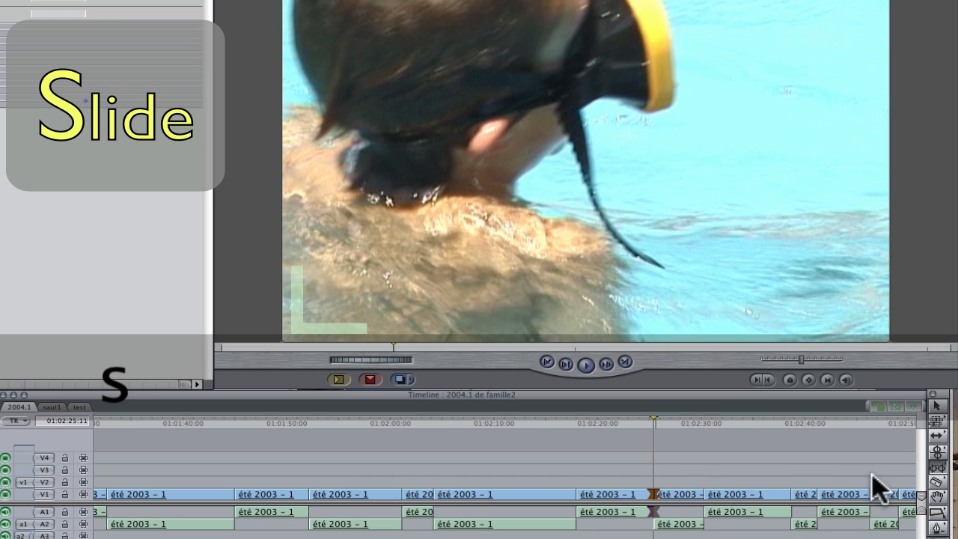
{"action": "left_click", "coordinate": [609, 428]}
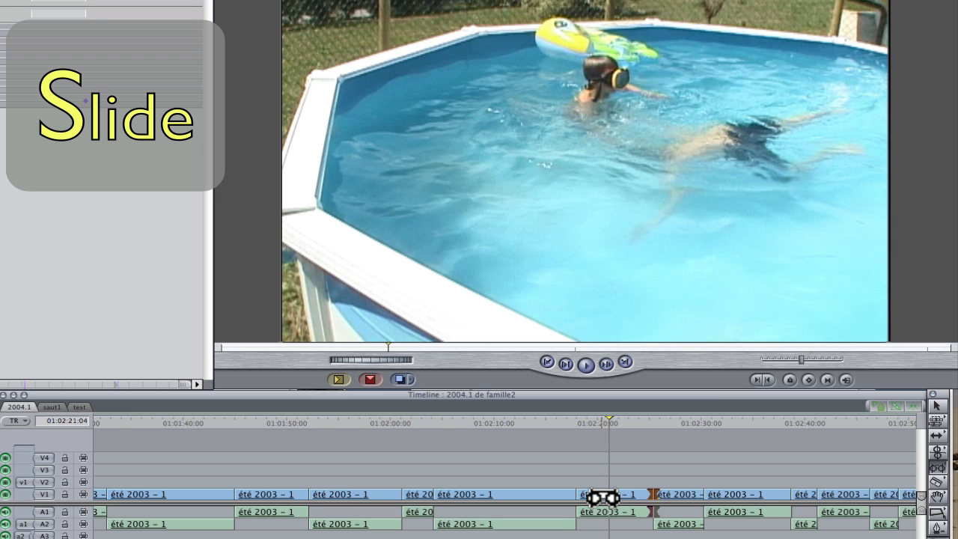
{"action": "mouse_move", "coordinate": [603, 497]}
{"action": "left_mouse_down"}
{"action": "mouse_move", "coordinate": [613, 498]}
{"action": "mouse_move", "coordinate": [591, 494]}
{"action": "left_mouse_up"}
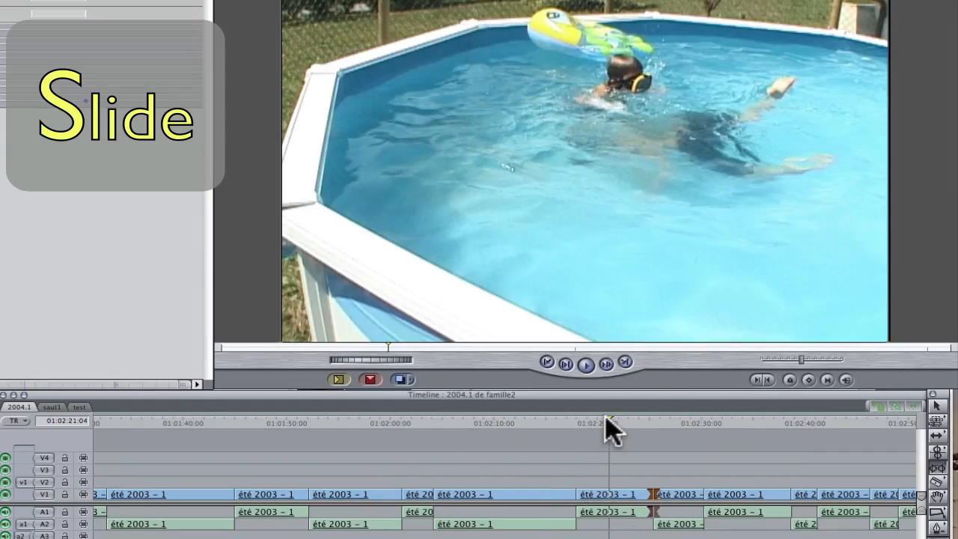
{"action": "left_click", "coordinate": [577, 422]}
{"action": "key", "text": "space"}
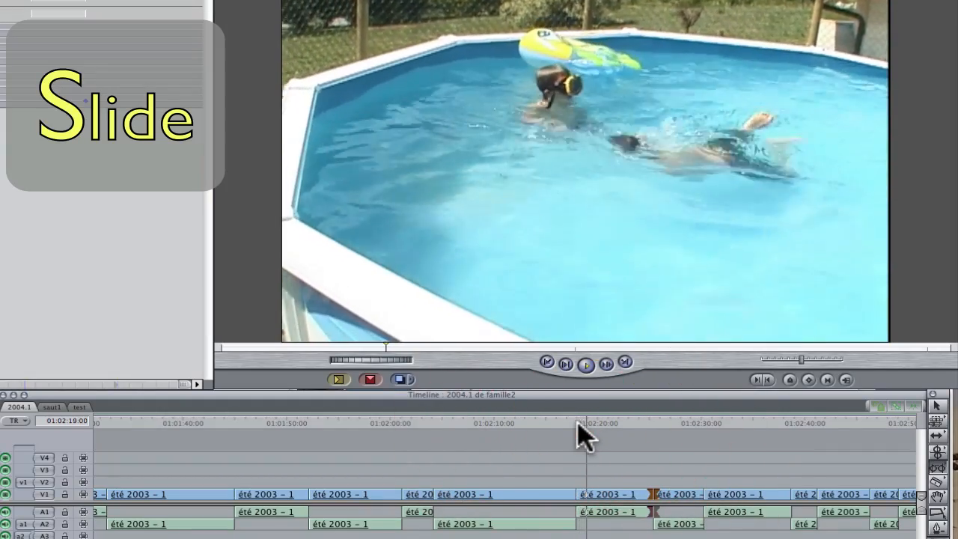
{"action": "key", "text": "space"}
Try slipping the same clip's footage rightward, reviewing it from near its start, and undo the slip.
{"action": "left_click_drag", "start_coordinate": [610, 500], "coordinate": [627, 500]}
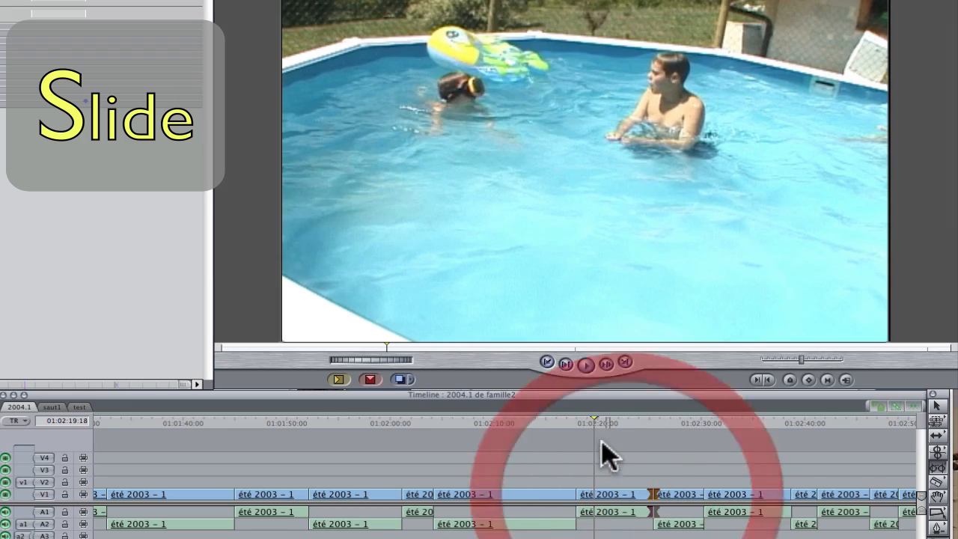
{"action": "left_click_drag", "start_coordinate": [590, 420], "coordinate": [583, 421]}
{"action": "key", "text": "space"}
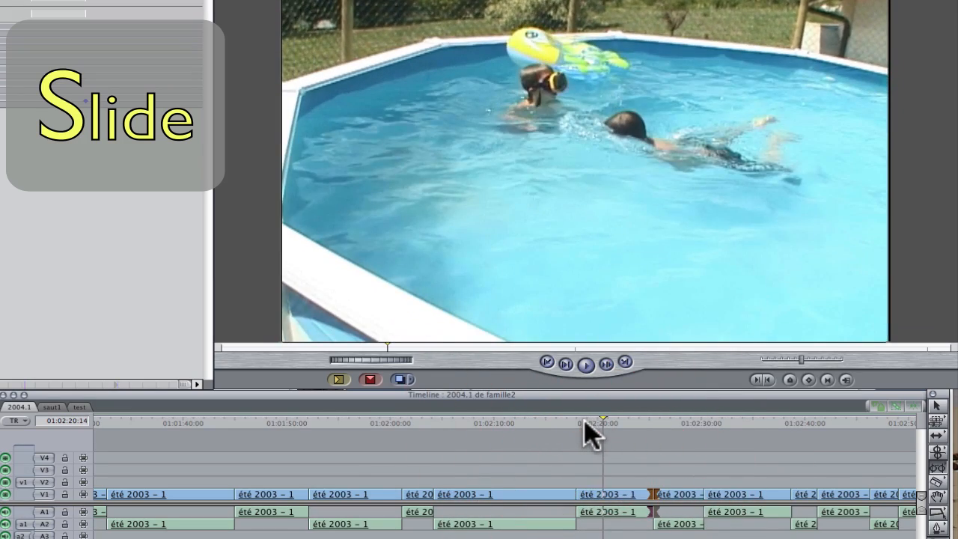
{"action": "key", "text": "super+z"}
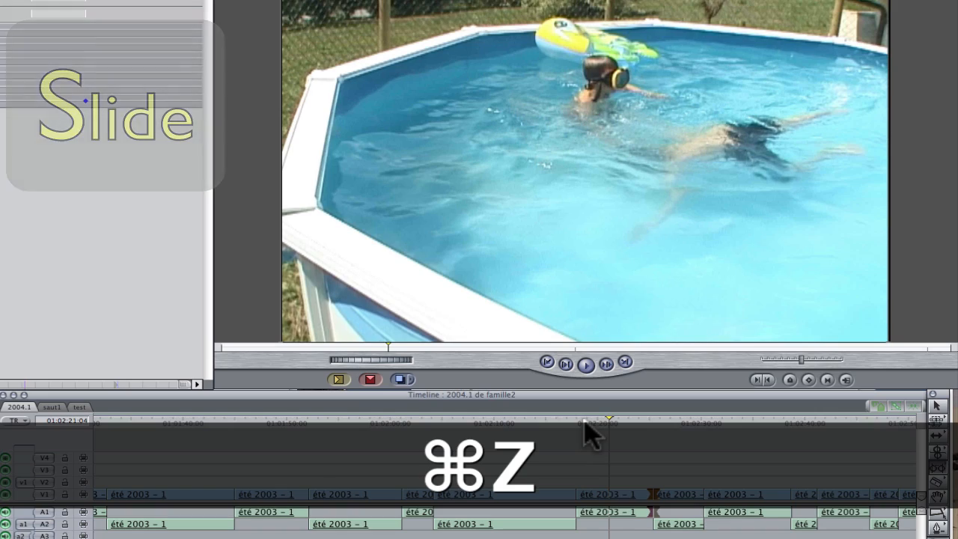
Select the V1 clips forward from around 01:01:50 with Select Track Forward, undo, and select forward from the clip at about 01:02:30.
{"action": "key", "text": "t"}
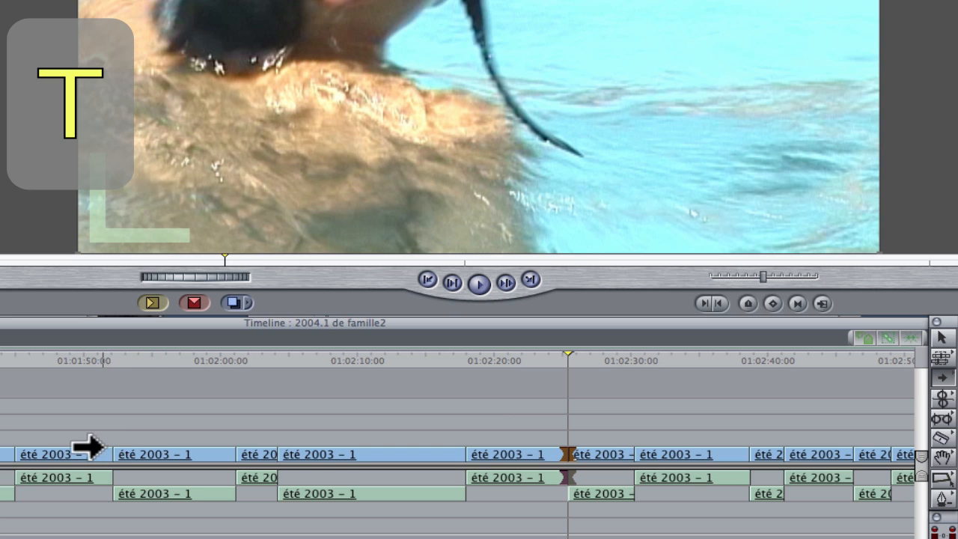
{"action": "left_click", "coordinate": [60, 455]}
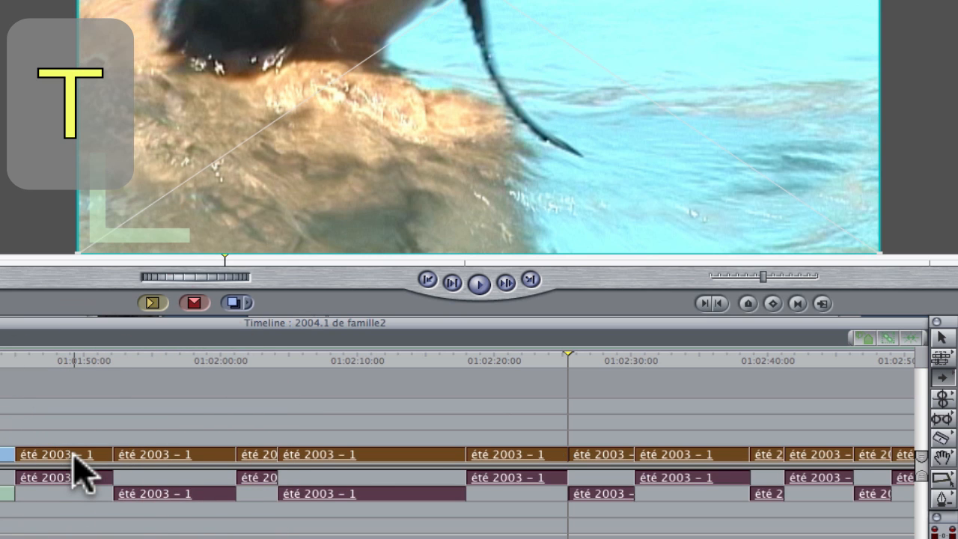
{"action": "key", "text": "super+z"}
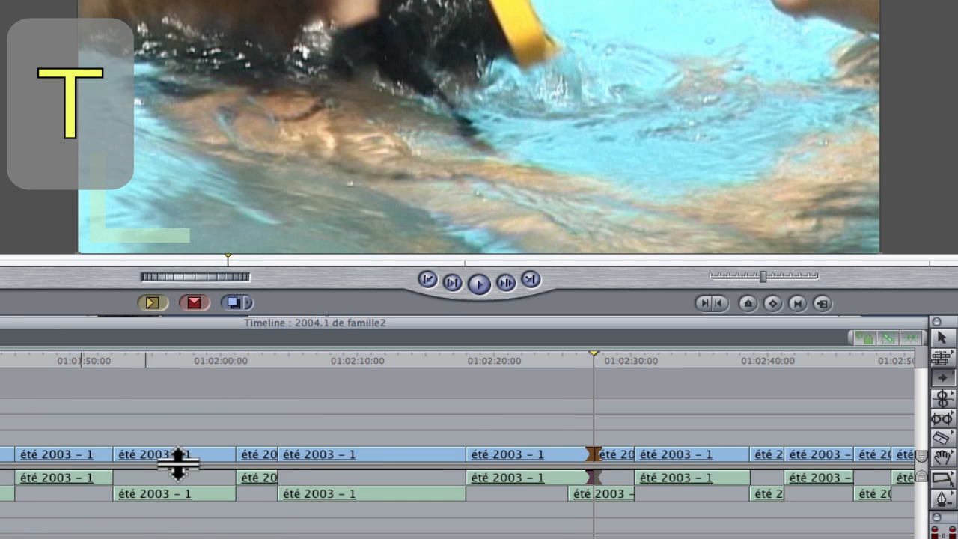
{"action": "left_click", "coordinate": [677, 454]}
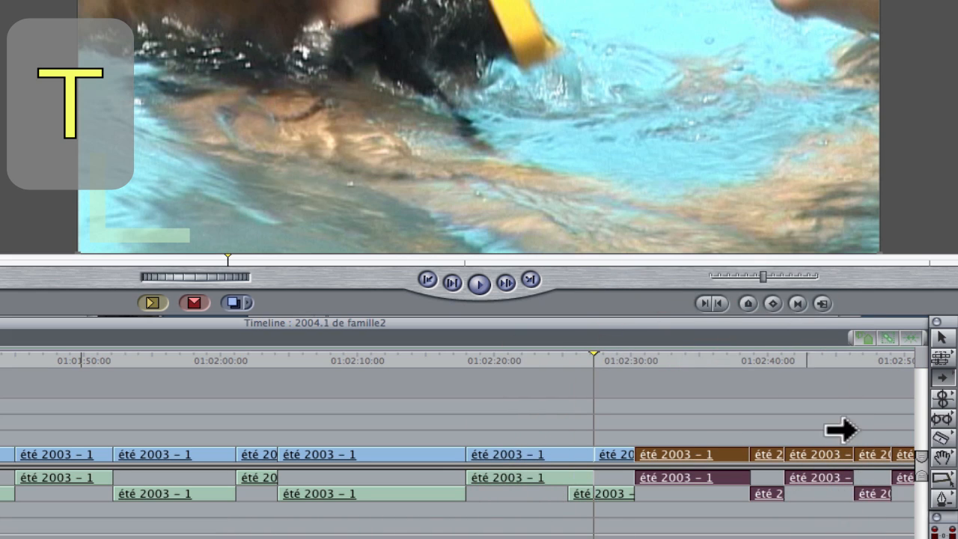
Select the V1 clips backward from the clip at about 01:02:08, deselect them, and select the entire track with the Select Track tool.
{"action": "left_click", "coordinate": [339, 455]}
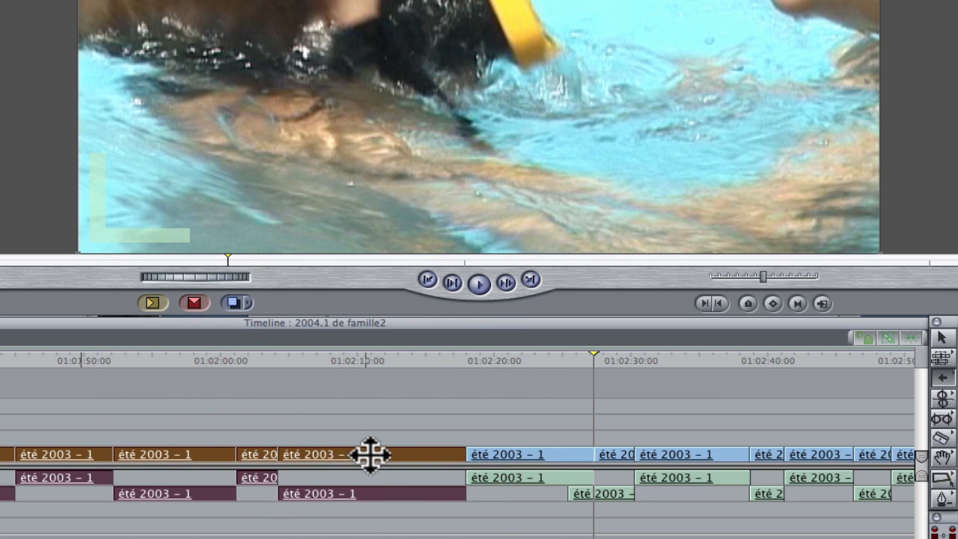
{"action": "left_click", "coordinate": [423, 419]}
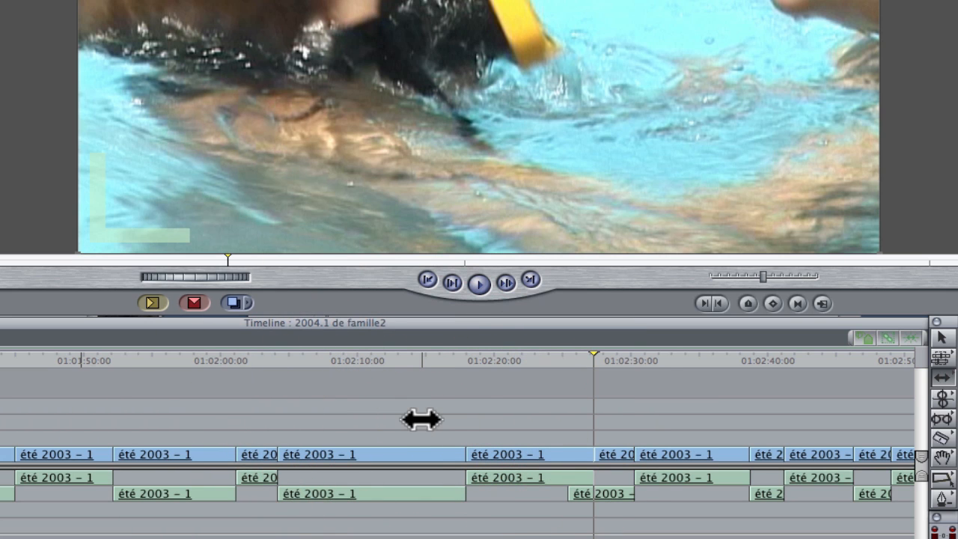
{"action": "left_click", "coordinate": [410, 454]}
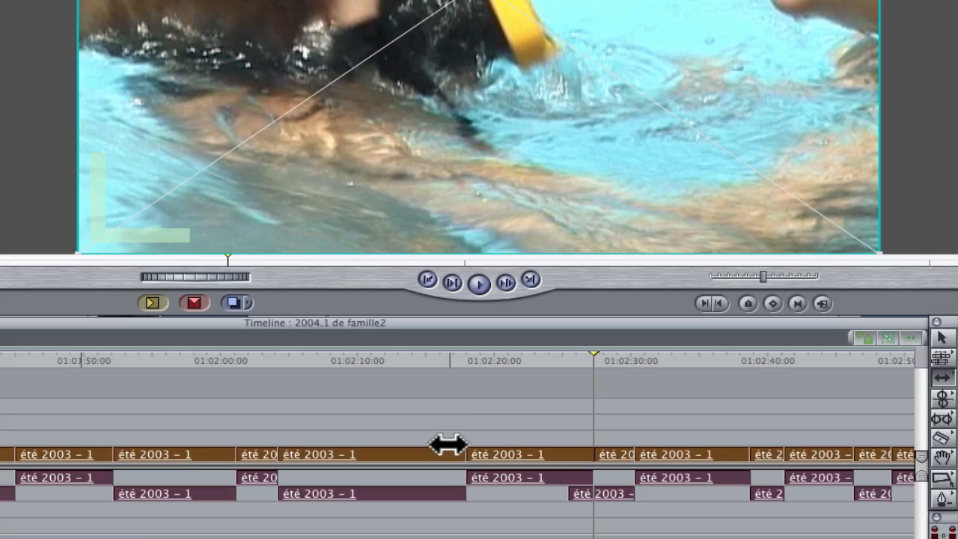
Switch the selected edit at 01:02:25:11 to ripple its incoming clip and lengthen that clip frame by frame.
{"action": "key", "text": "u"}
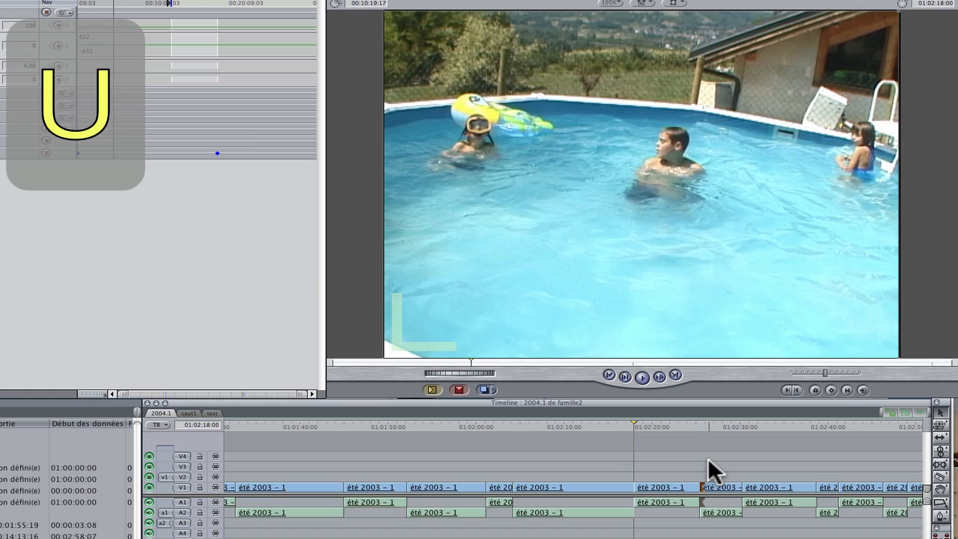
{"action": "key", "text": "$"}
{"action": "key", "text": "$"}
{"action": "key", "text": "$"}
{"action": "key", "text": "$"}
{"action": "key", "text": "$"}
{"action": "key", "text": "$"}
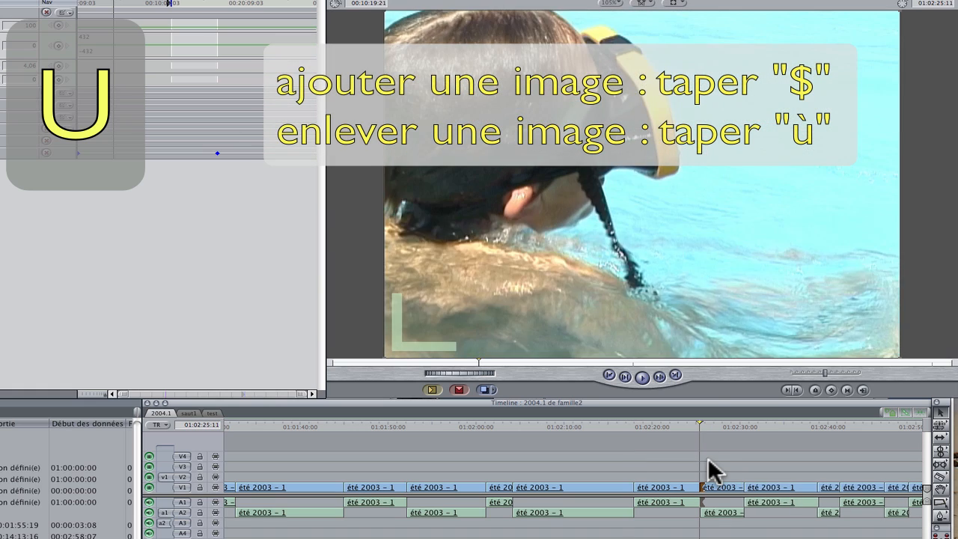
{"action": "key", "text": "$"}
{"action": "key", "text": "$"}
{"action": "key", "text": "$"}
{"action": "key", "text": "$"}
{"action": "key", "text": "$"}
{"action": "key", "text": "$"}
{"action": "key", "text": "$"}
{"action": "key", "text": "$"}
Ripple-trim the incoming clip at 01:02:25:11 shorter again, one frame at a time.
{"action": "key", "text": "ù"}
{"action": "key", "text": "ù"}
{"action": "key", "text": "ù"}
{"action": "key", "text": "ù"}
{"action": "key", "text": "ù"}
{"action": "key", "text": "ù"}
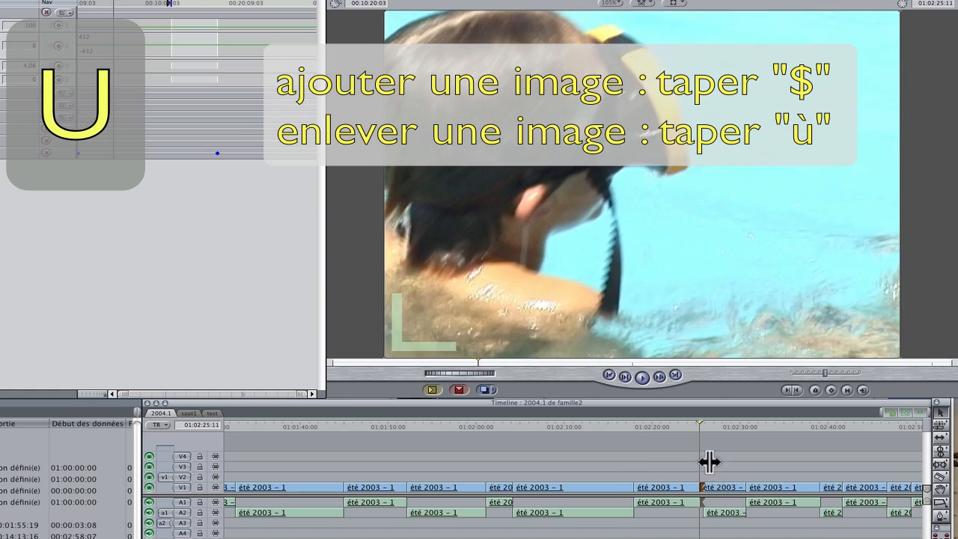
{"action": "key", "text": "ù"}
{"action": "key", "text": "ù"}
{"action": "key", "text": "ù"}
{"action": "key", "text": "ù"}
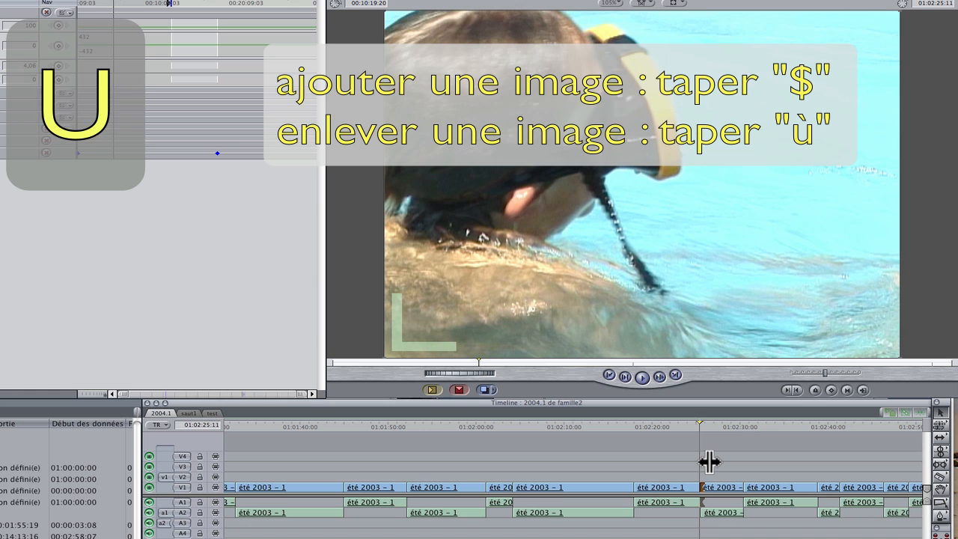
Ripple the outgoing clip's end back to 01:02:25:06 and out to 01:02:25:12, frame by frame.
{"action": "key", "text": "ù"}
{"action": "key", "text": "ù"}
{"action": "key", "text": "ù"}
{"action": "key", "text": "ù"}
{"action": "key", "text": "ù"}
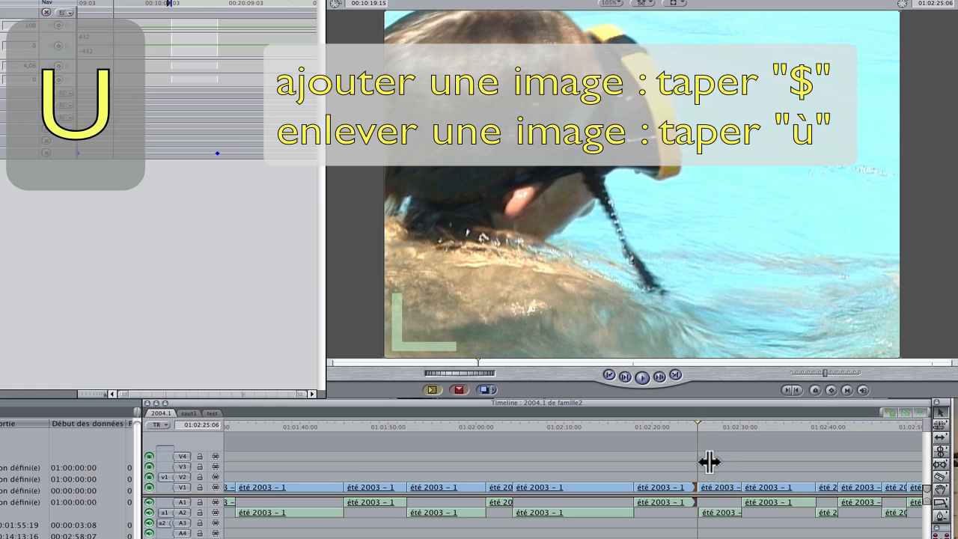
{"action": "key", "text": "$"}
{"action": "key", "text": "$"}
{"action": "key", "text": "$"}
{"action": "key", "text": "$"}
{"action": "key", "text": "$"}
{"action": "key", "text": "$"}
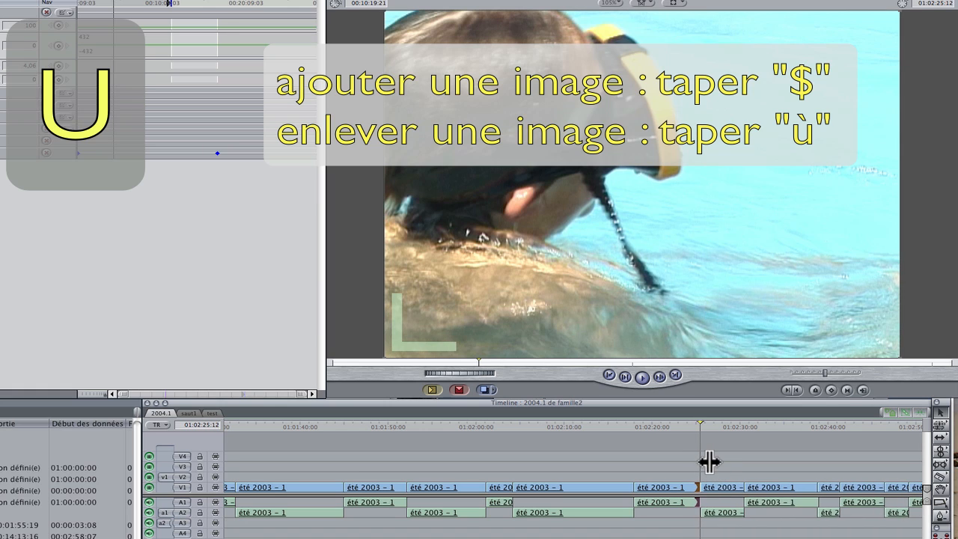
Roll the edit point between the two clips back to 01:02:25:10 and forward to 01:02:25:12, frame by frame.
{"action": "key", "text": "ù"}
{"action": "key", "text": "ù"}
{"action": "key", "text": "ù"}
{"action": "key", "text": "ù"}
{"action": "key", "text": "ù"}
{"action": "key", "text": "ù"}
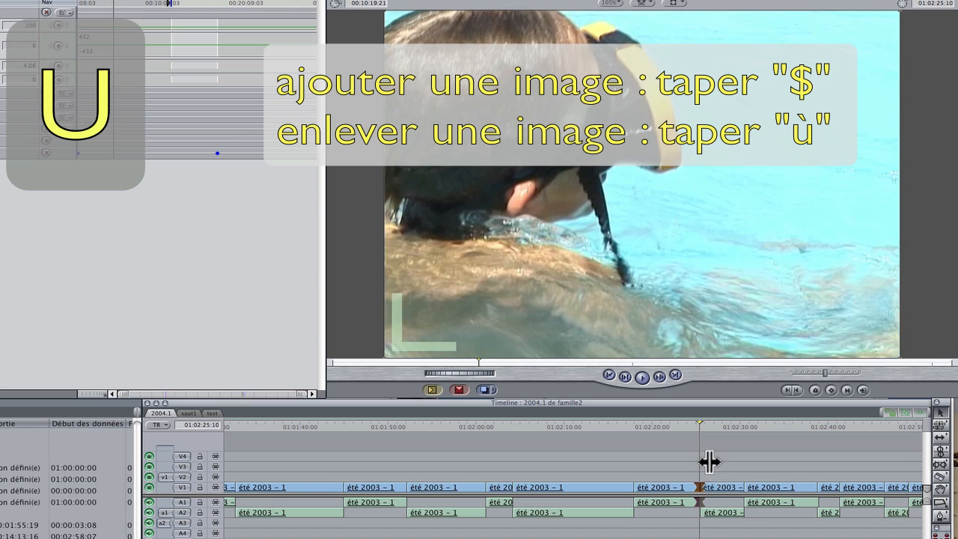
{"action": "key", "text": "$"}
{"action": "key", "text": "$"}
{"action": "key", "text": "$"}
{"action": "key", "text": "$"}
{"action": "key", "text": "$"}
{"action": "key", "text": "$"}
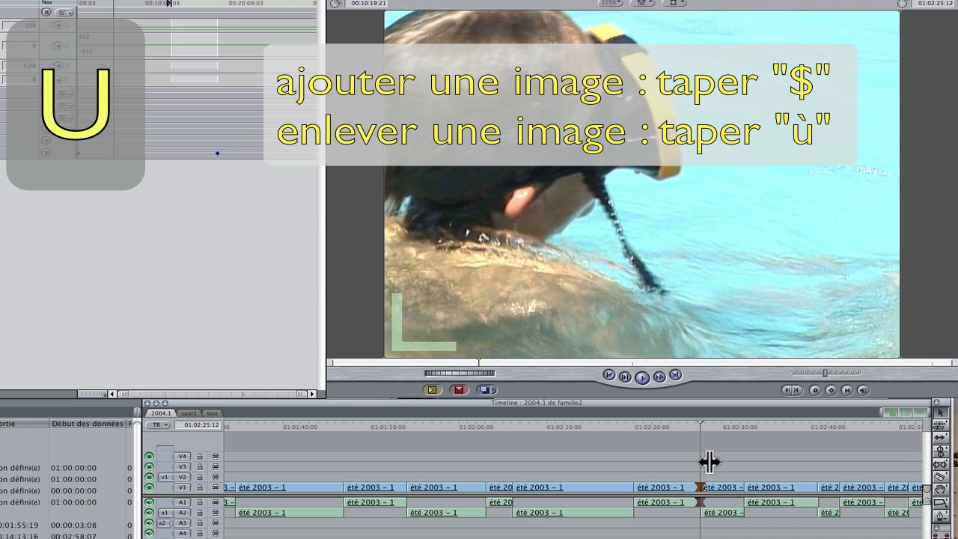
Roll the edit point a few frames earlier and forward again to 01:02:25:13.
{"action": "key", "text": "ù"}
{"action": "key", "text": "ù"}
{"action": "key", "text": "ù"}
{"action": "key", "text": "$"}
{"action": "key", "text": "$"}
{"action": "key", "text": "$"}
{"action": "key", "text": "$"}
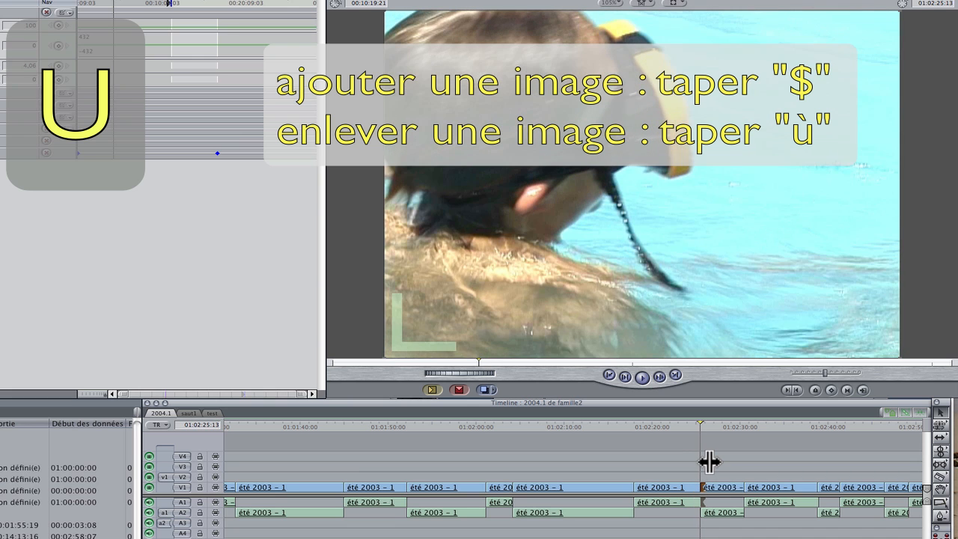
Ripple-trim the incoming clip at 01:02:25:13 shorter by a few frames.
{"action": "key", "text": "ù"}
{"action": "key", "text": "ù"}
{"action": "key", "text": "ù"}
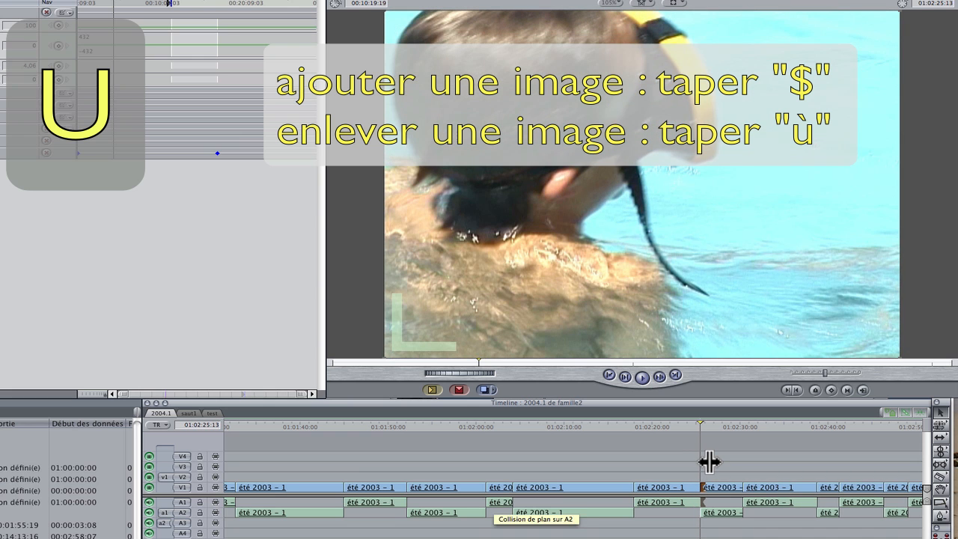
Ripple the outgoing clip's end frame by frame out to 01:02:25:15.
{"action": "key", "text": "$"}
{"action": "key", "text": "$"}
{"action": "key", "text": "$"}
{"action": "key", "text": "$"}
{"action": "key", "text": "$"}
{"action": "key", "text": "$"}
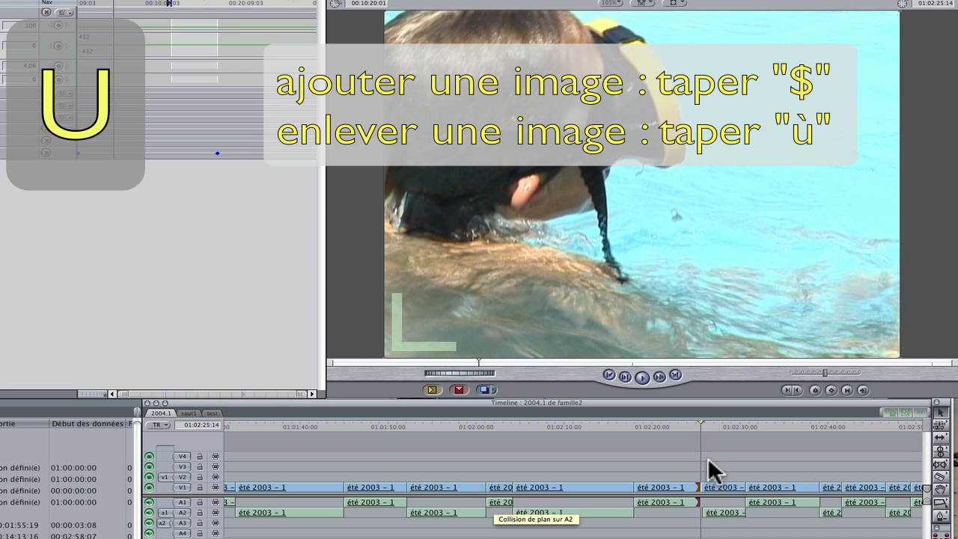
{"action": "key", "text": "$"}
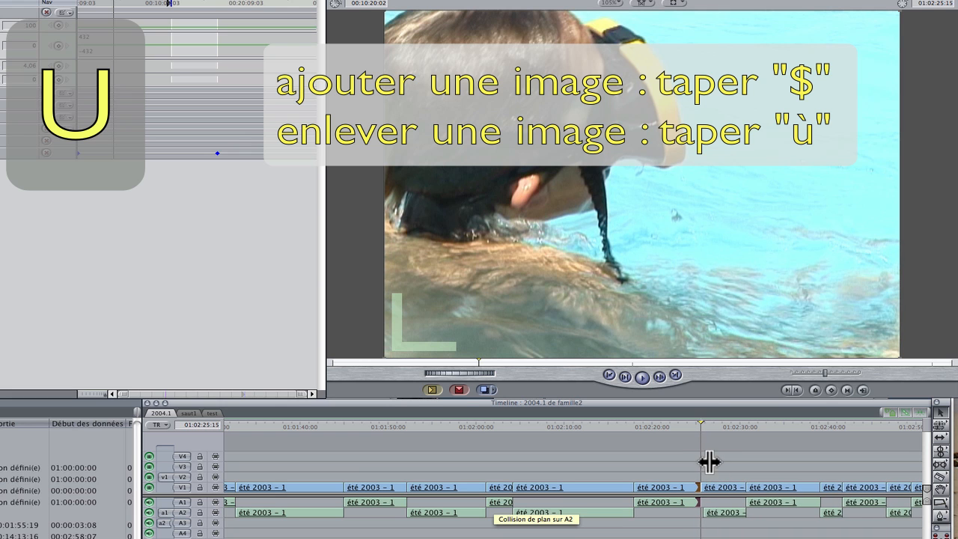
Move the edit point back to 01:02:25:11 and roll it forward to 01:02:25:17, frame by frame.
{"action": "key", "text": "ù"}
{"action": "key", "text": "ù"}
{"action": "key", "text": "ù"}
{"action": "key", "text": "ù"}
{"action": "key", "text": "$"}
{"action": "key", "text": "$"}
{"action": "key", "text": "$"}
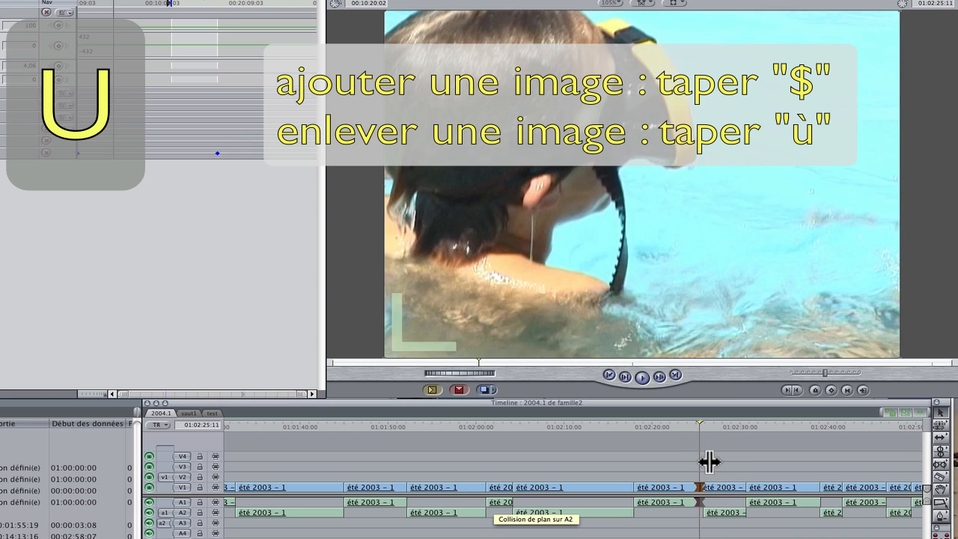
{"action": "key", "text": "$"}
{"action": "key", "text": "$"}
{"action": "key", "text": "$"}
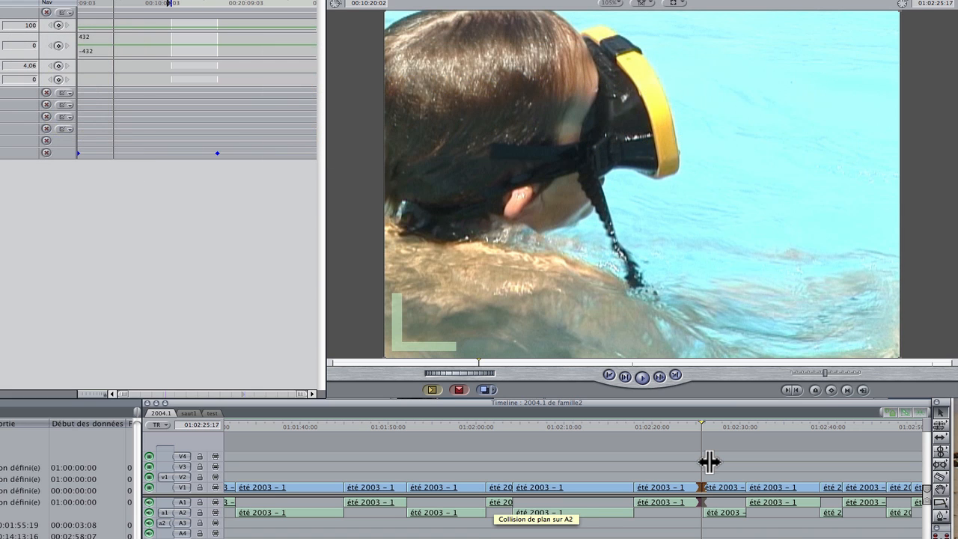
Select the edit point nearest the playhead around 01:02:25, at about 01:02:01, and at 01:02:39:03.
{"action": "key", "text": "v"}
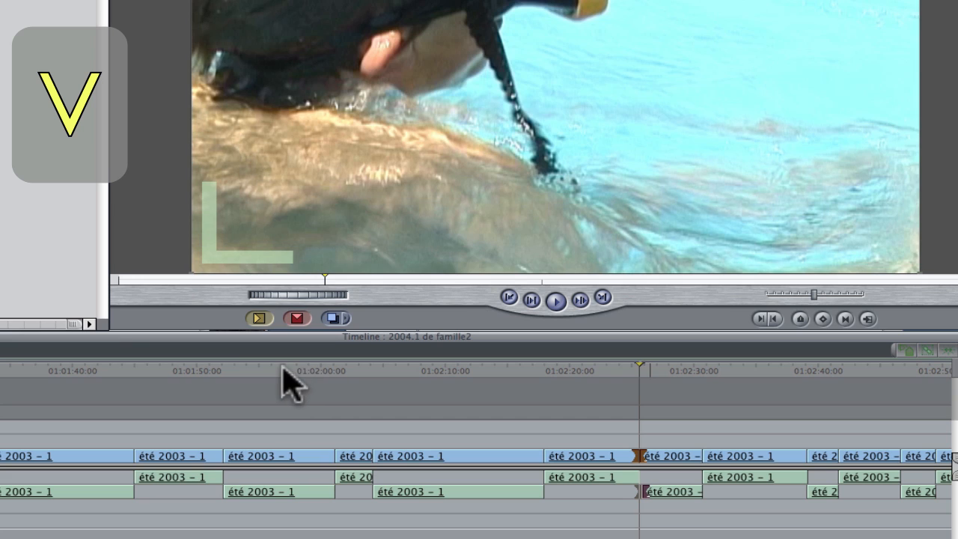
{"action": "left_click", "coordinate": [449, 424]}
{"action": "key", "text": "v"}
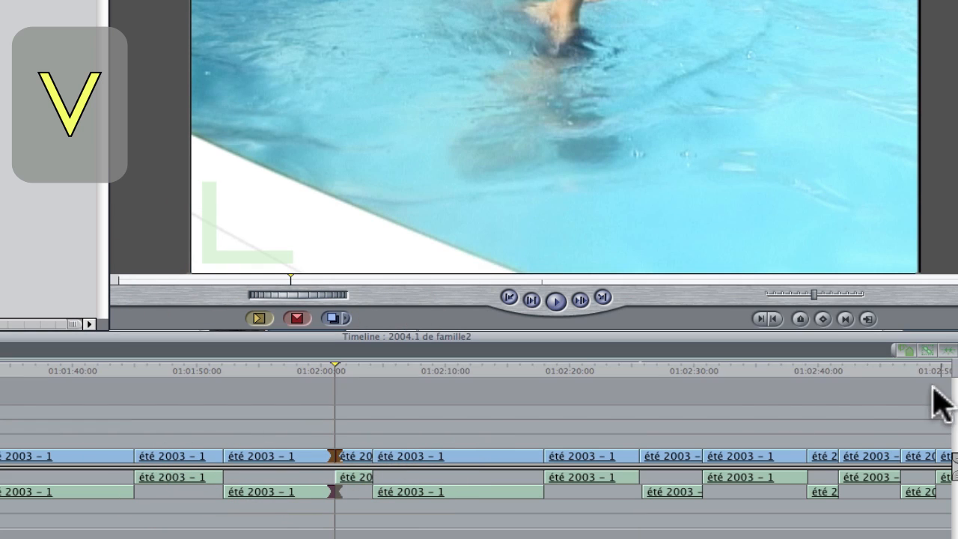
{"action": "left_click", "coordinate": [778, 368]}
{"action": "key", "text": "v"}
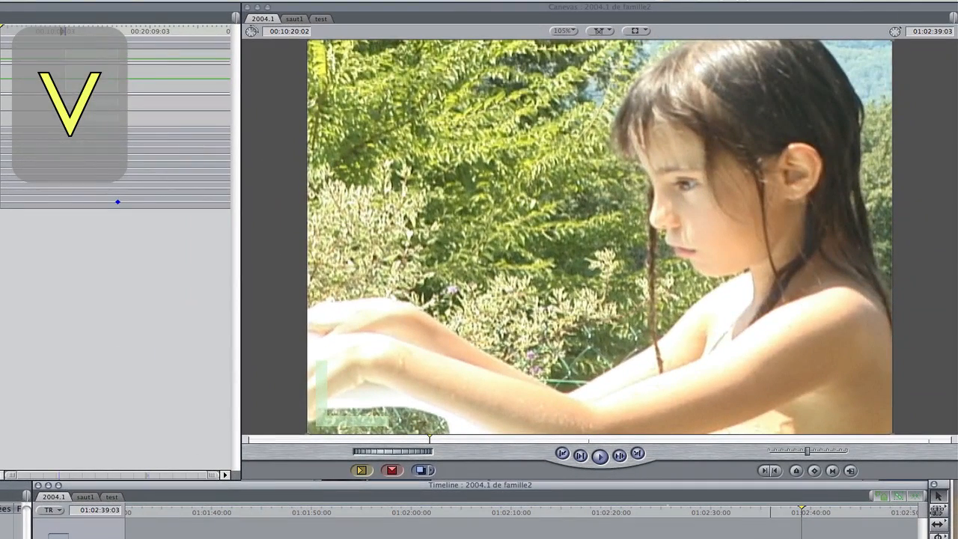
Review the Canvas view options and cycle its display through Image, Image+fil de fer and Fil de fer, returning to Image.
{"action": "key", "text": "w"}
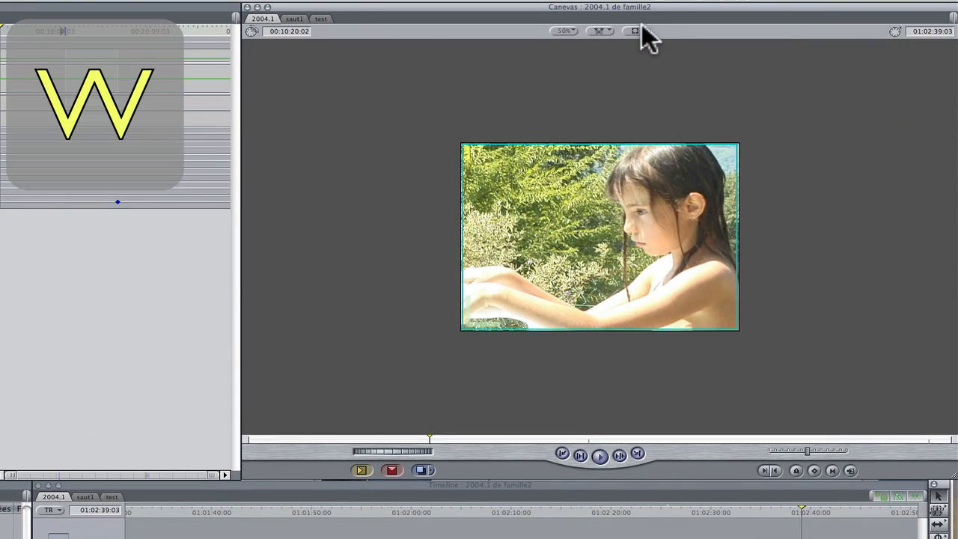
{"action": "left_click", "coordinate": [642, 26]}
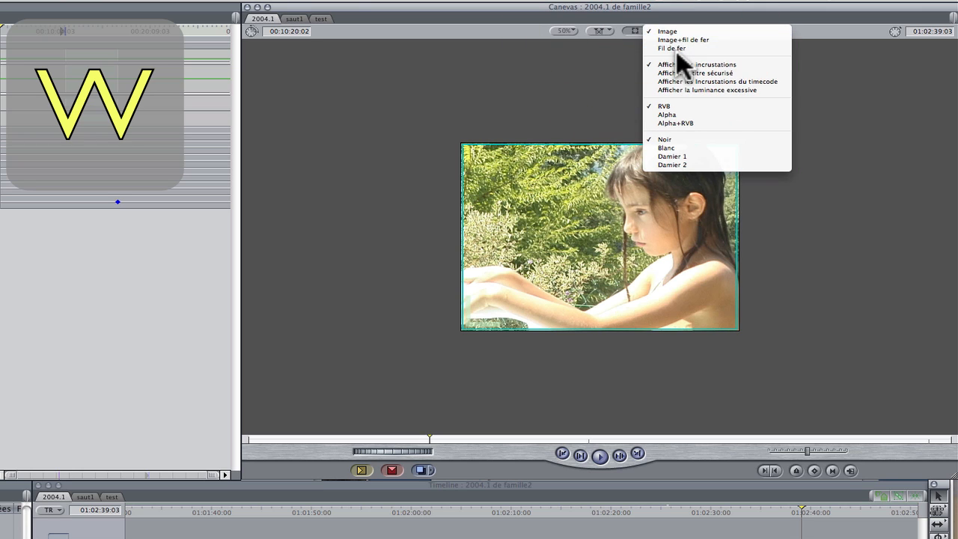
{"action": "left_click", "coordinate": [910, 194]}
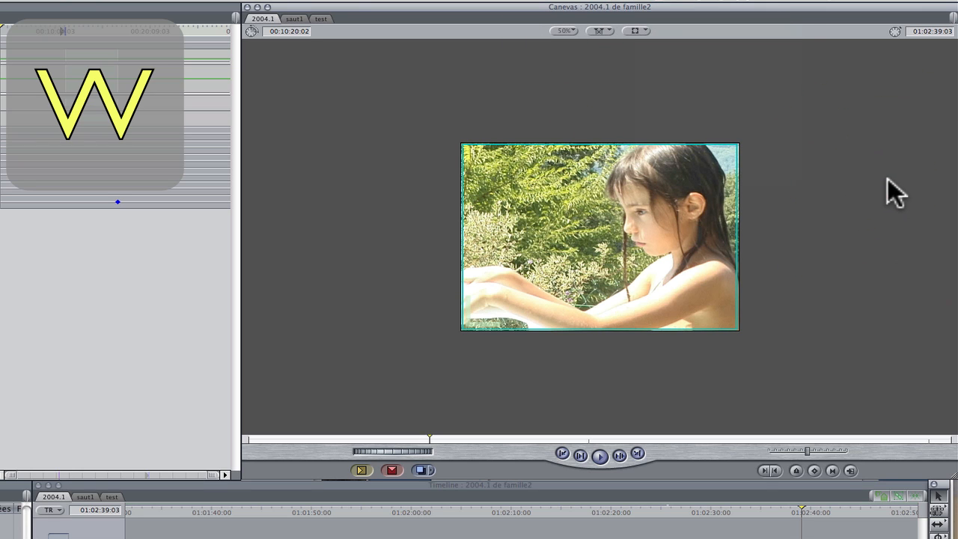
{"action": "key", "text": "w"}
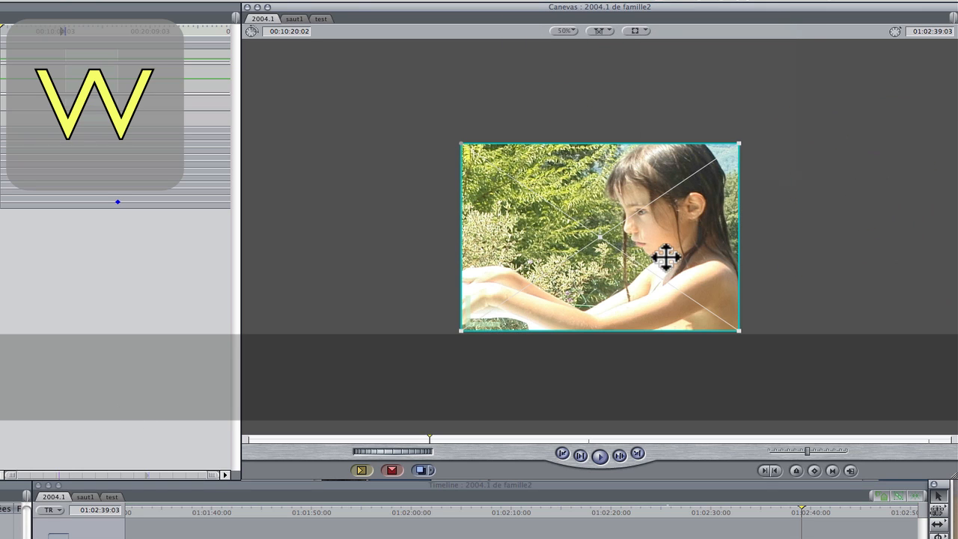
{"action": "key", "text": "w"}
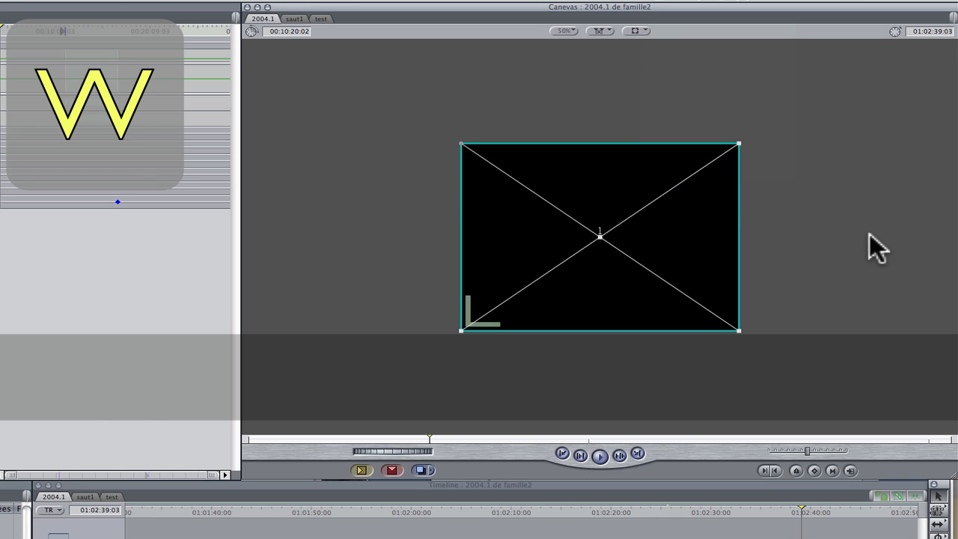
{"action": "key", "text": "w"}
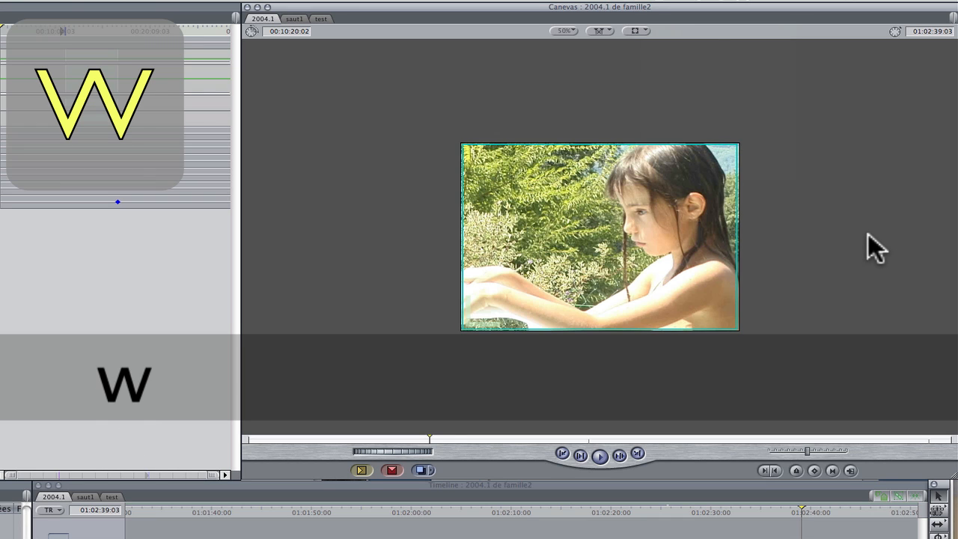
{"action": "key", "text": "w"}
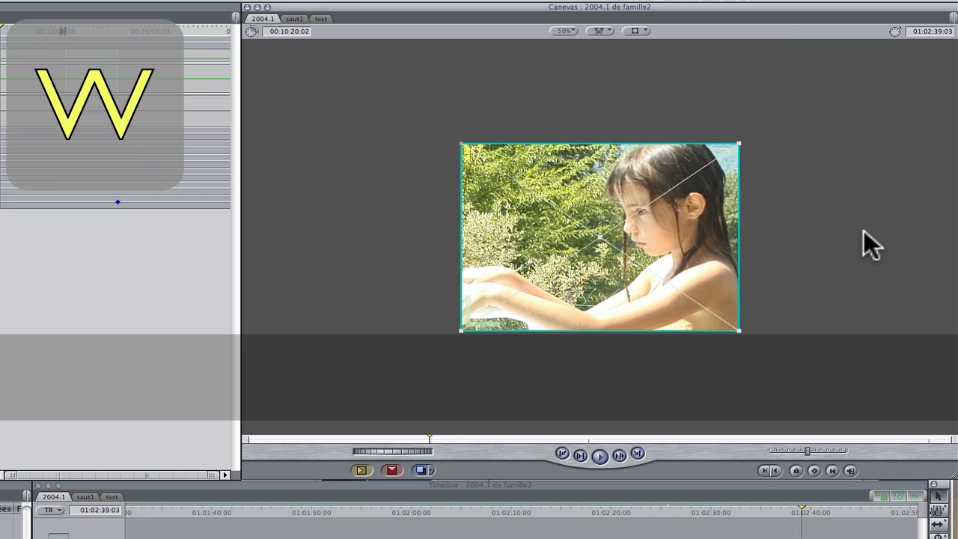
{"action": "key", "text": "w"}
{"action": "key", "text": "w"}
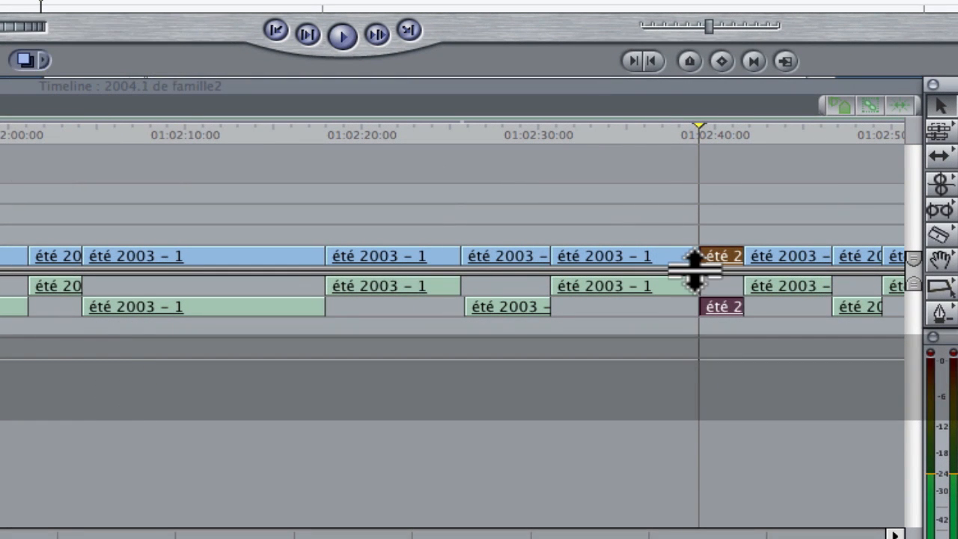
Mark In and Out points around the clip at 01:02:39:03, and replace them with marks around the V1 clip at about 01:02:08.
{"action": "key", "text": "x"}
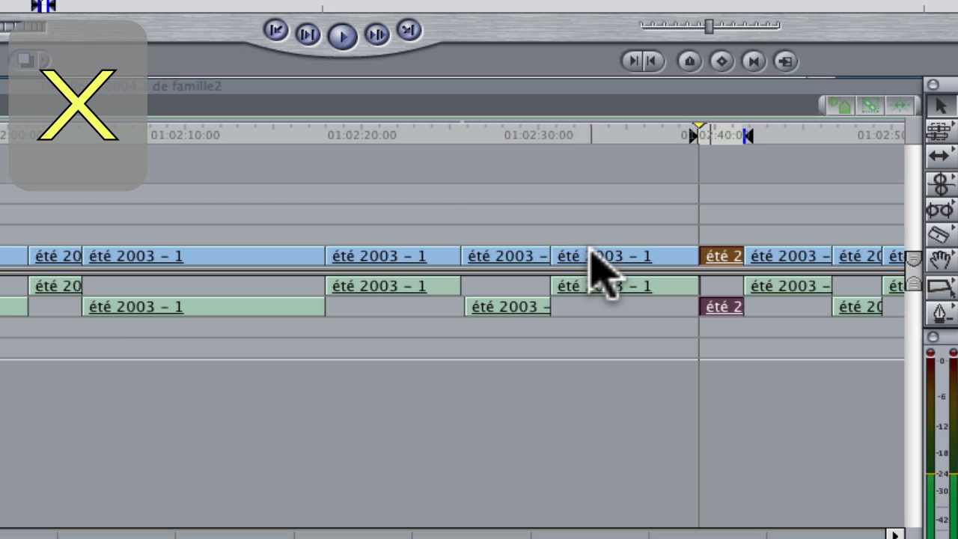
{"action": "key", "text": "alt+x"}
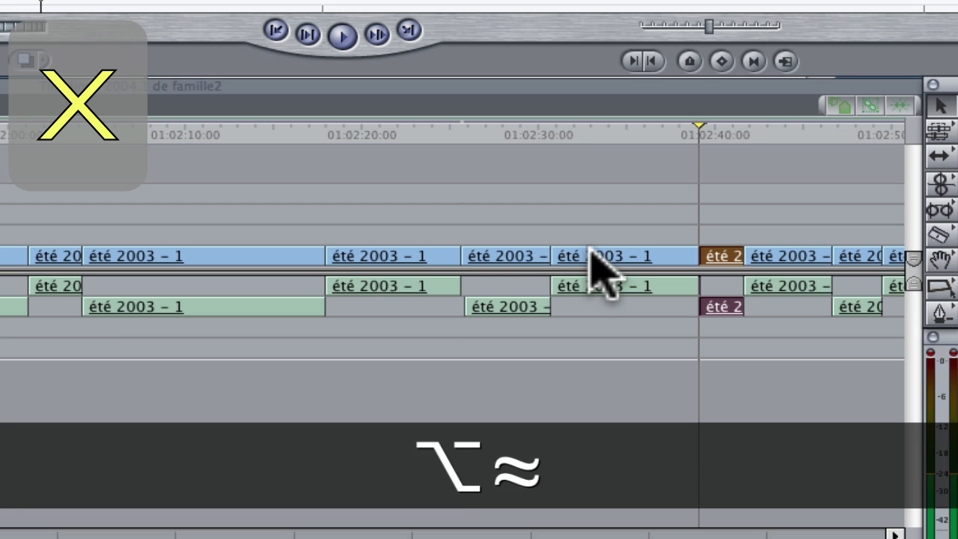
{"action": "left_click", "coordinate": [158, 136], "text": "alt"}
{"action": "key", "text": "x"}
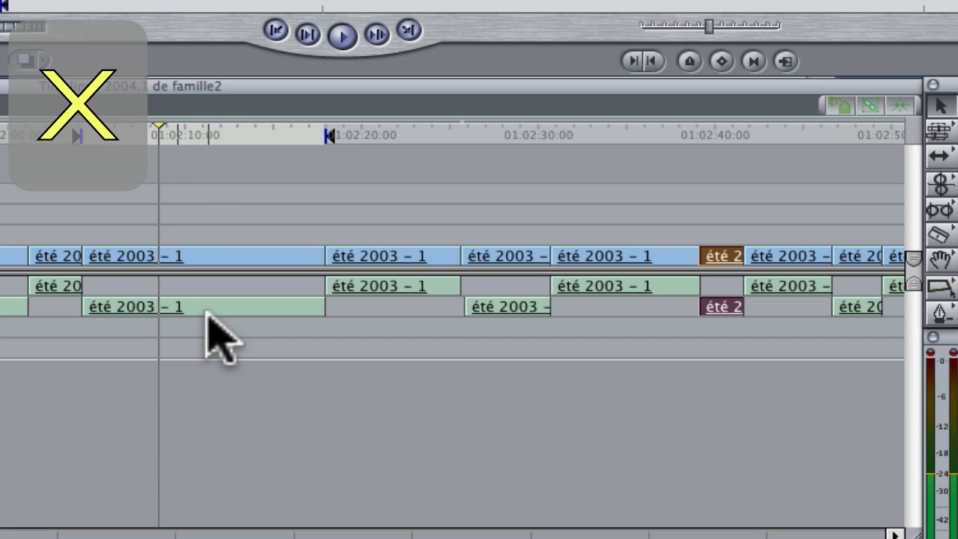
Clear the In and Out points around the V1 clip at about 01:02:08.
{"action": "key", "text": "alt"}
{"action": "key", "text": "alt+x"}
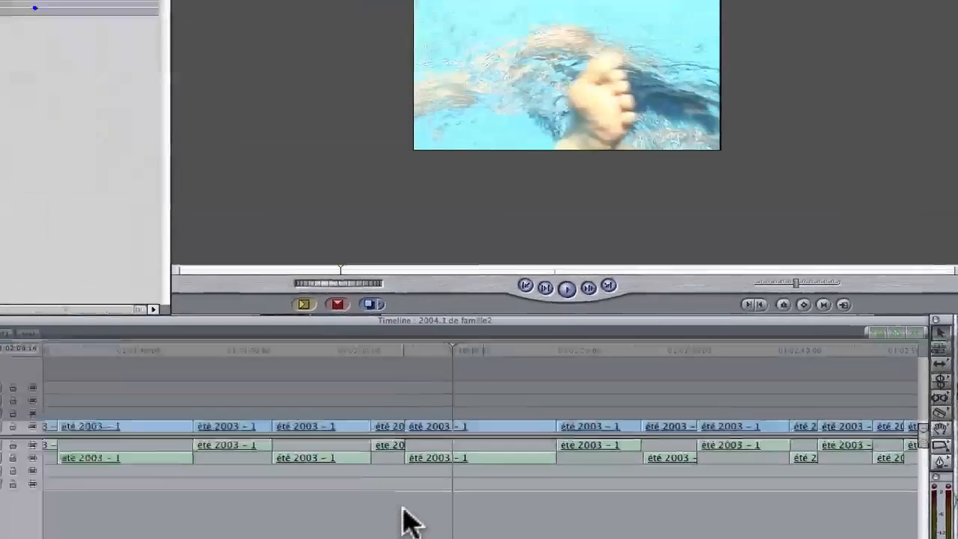
Magnify the timeline around 01:02:10:00 with the Zoom tool until individual frames are spaced out.
{"action": "key", "text": "z"}
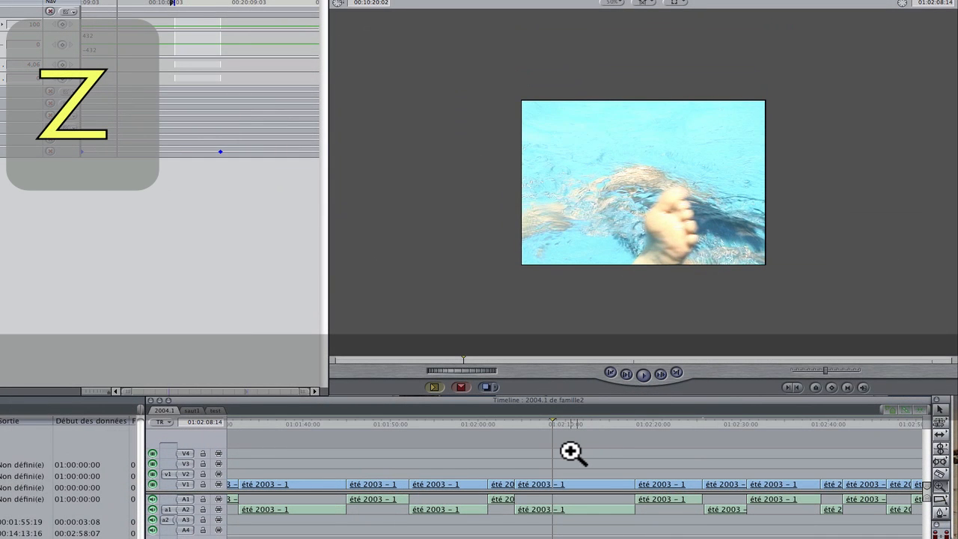
{"action": "left_click", "coordinate": [570, 452]}
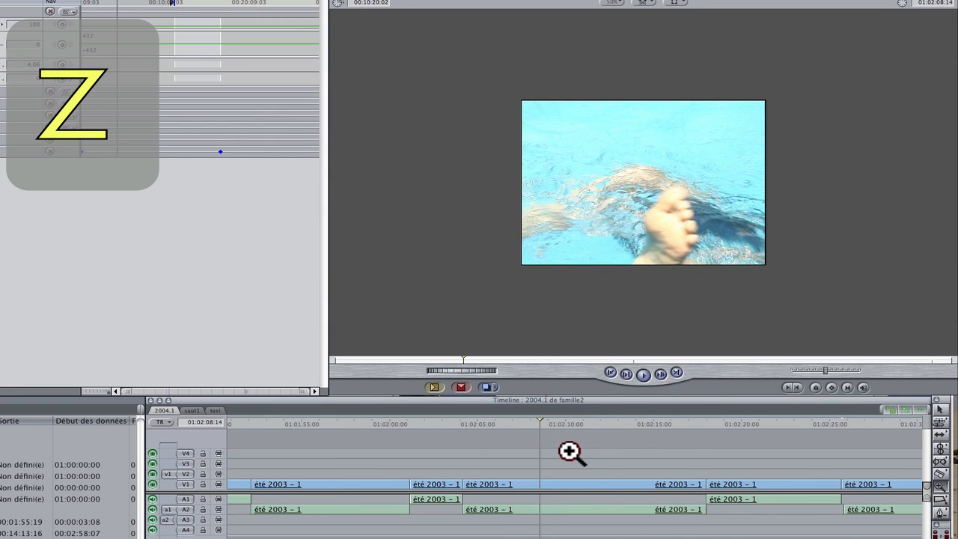
{"action": "left_click", "coordinate": [570, 452]}
{"action": "left_click", "coordinate": [570, 452]}
Magnify the Canvas image to 400% with the Zoom tool, and fit it back to the window.
{"action": "left_click", "coordinate": [603, 208]}
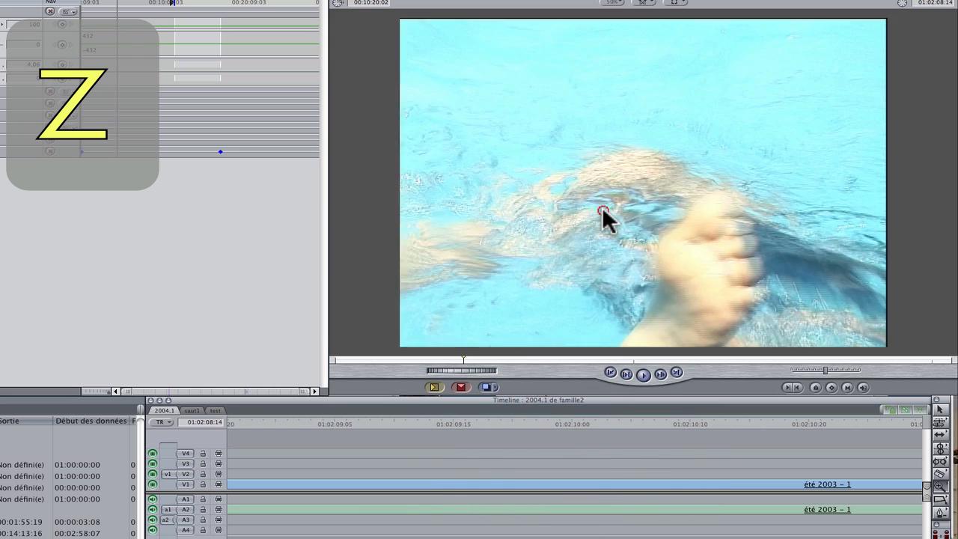
{"action": "left_click", "coordinate": [602, 208]}
{"action": "left_click", "coordinate": [602, 208]}
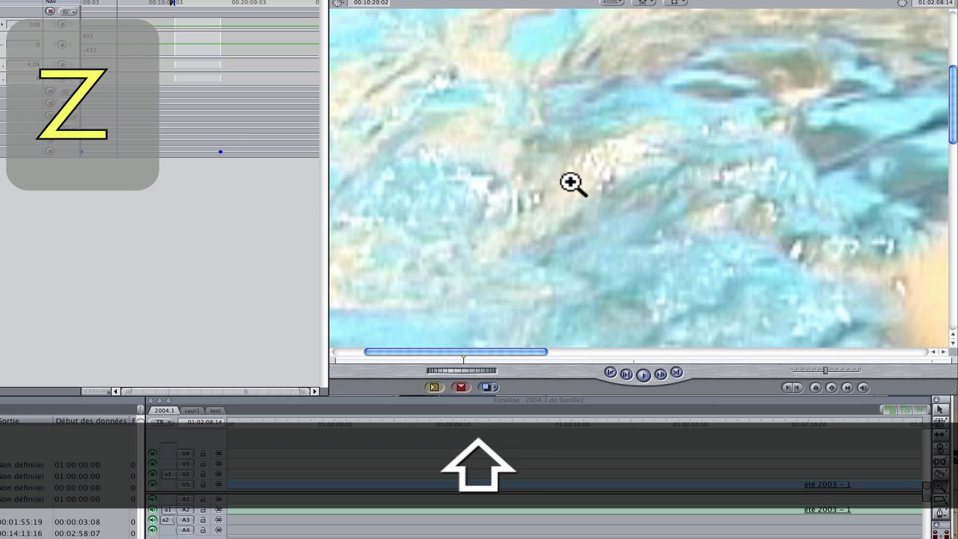
{"action": "key", "text": "shift+z"}
Magnify the timeline further around 01:02:10:00, and fit the whole sequence back into the Timeline.
{"action": "left_click", "coordinate": [579, 472]}
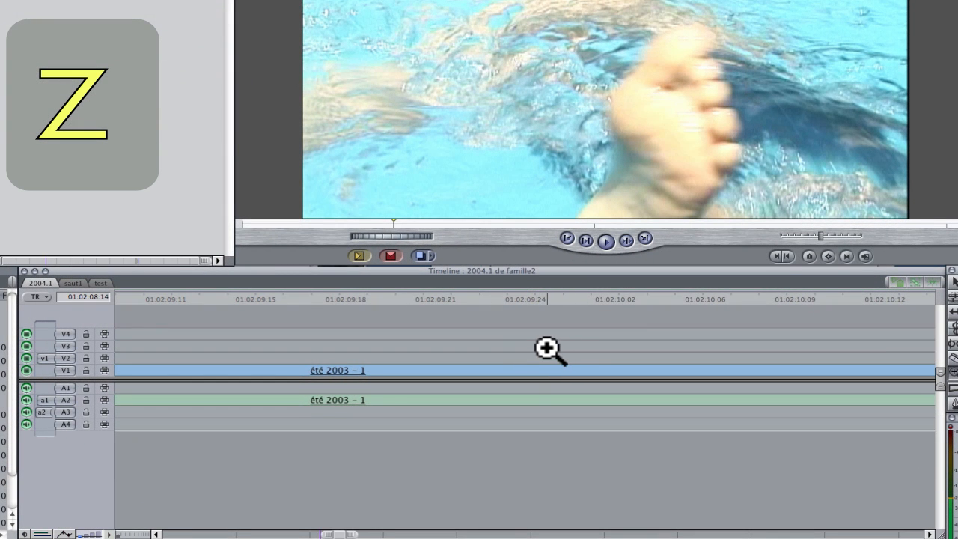
{"action": "left_click", "coordinate": [547, 347]}
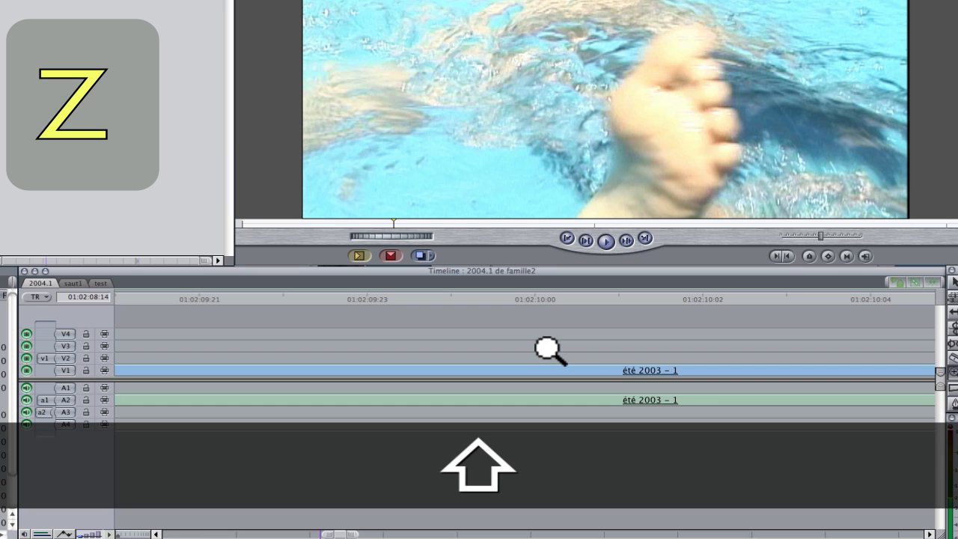
{"action": "key", "text": "shift+z"}
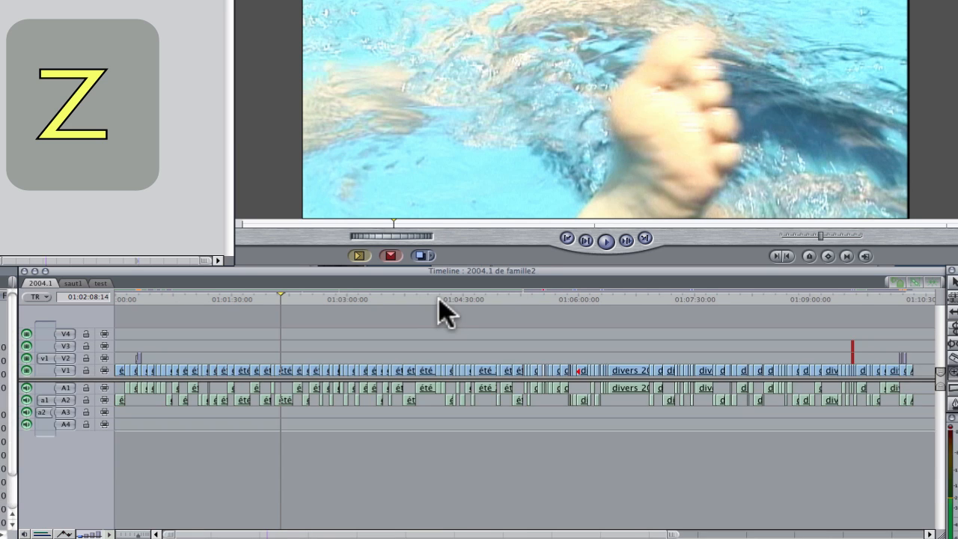
Place the playhead at 01:04:12:06 and magnify the timeline to the clips around 01:03:35.
{"action": "left_click", "coordinate": [453, 337]}
{"action": "left_click", "coordinate": [454, 338]}
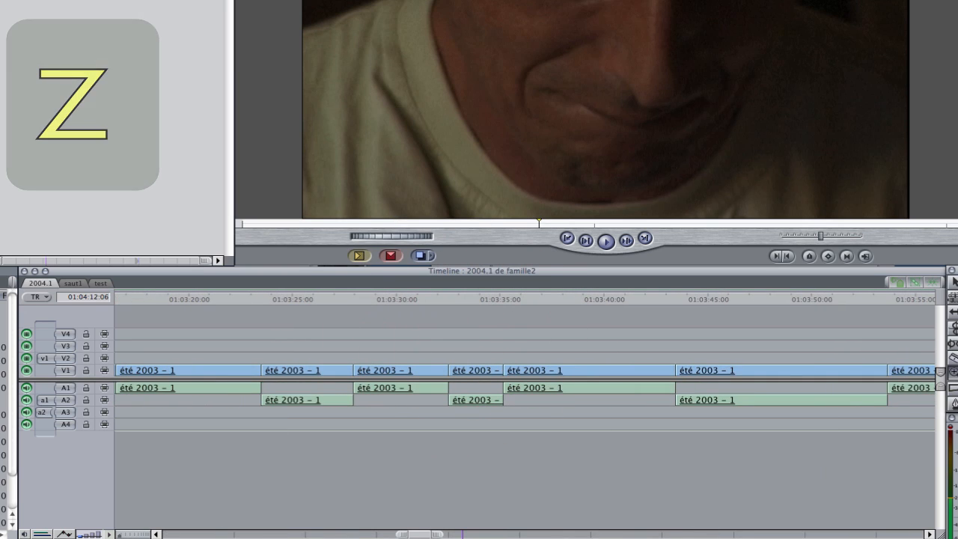